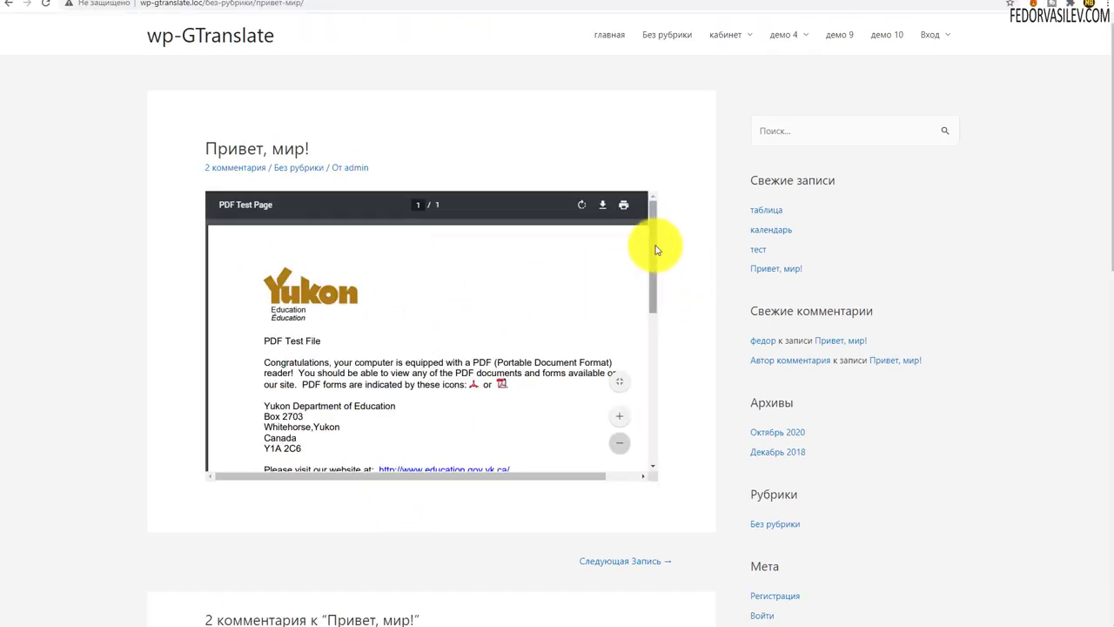
- Examine the embedded PDF on the "Привет, мир!" post page
mouse_move(656, 248)
mouse_down()
mouse_move(644, 377)
mouse_move(666, 249)
mouse_up()
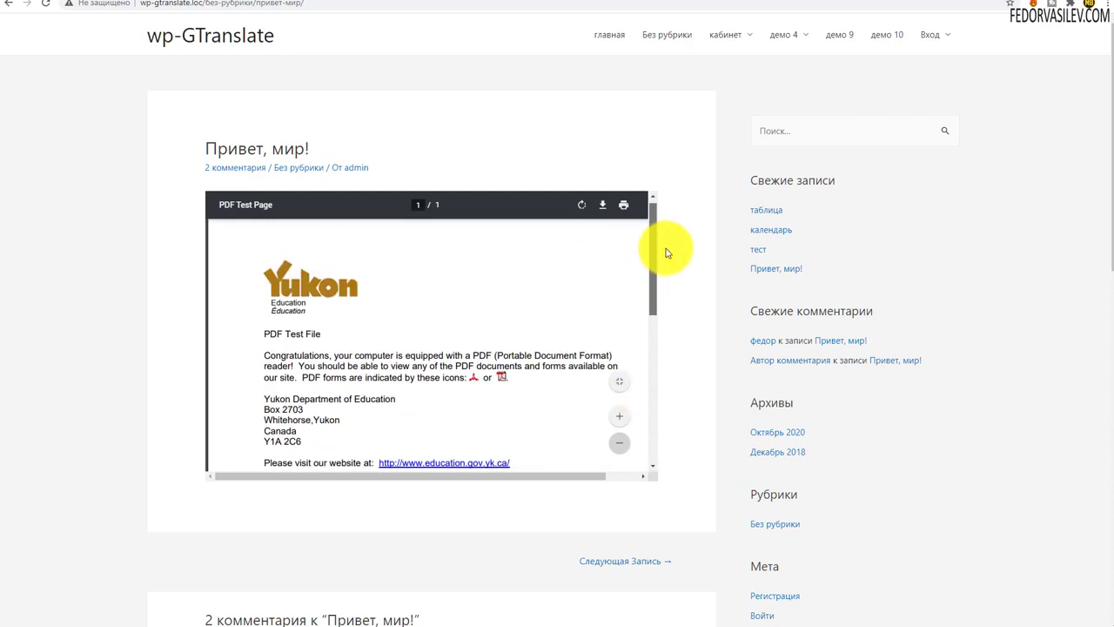
drag(535, 476, 374, 465)
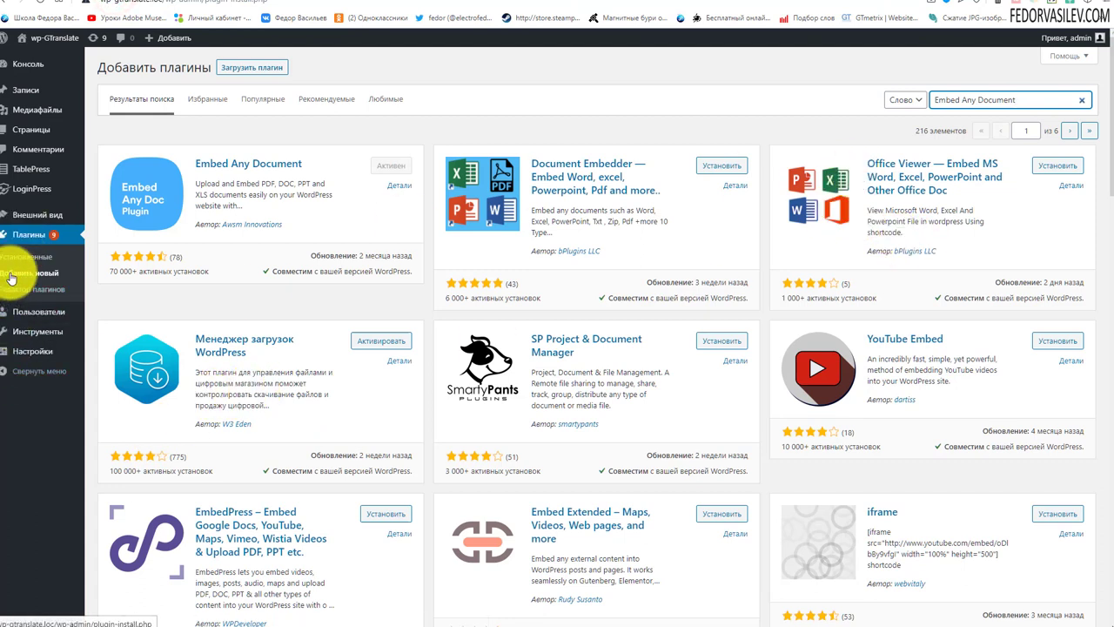
- Open the settings of the Embed Any Document plugin
drag(1027, 99, 852, 107)
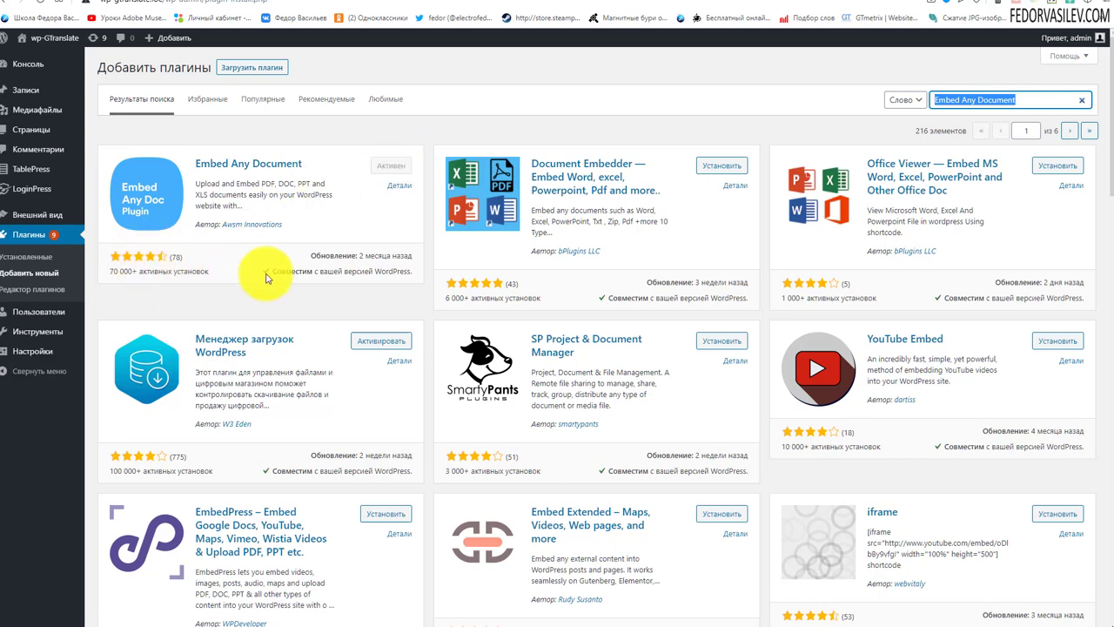
mouse_move(36, 335)
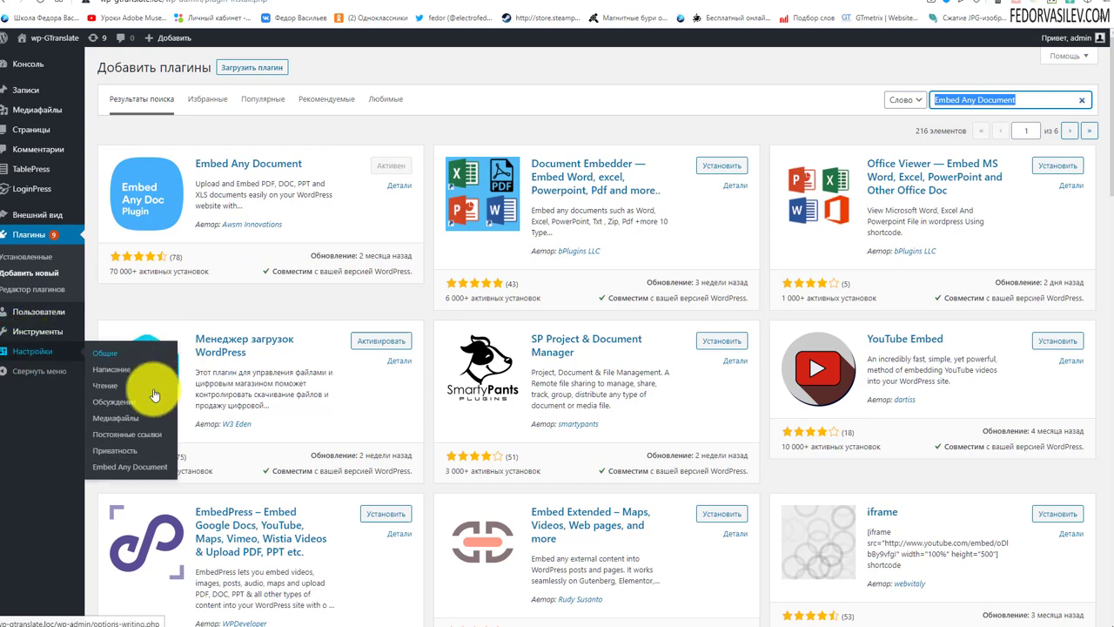
click(138, 470)
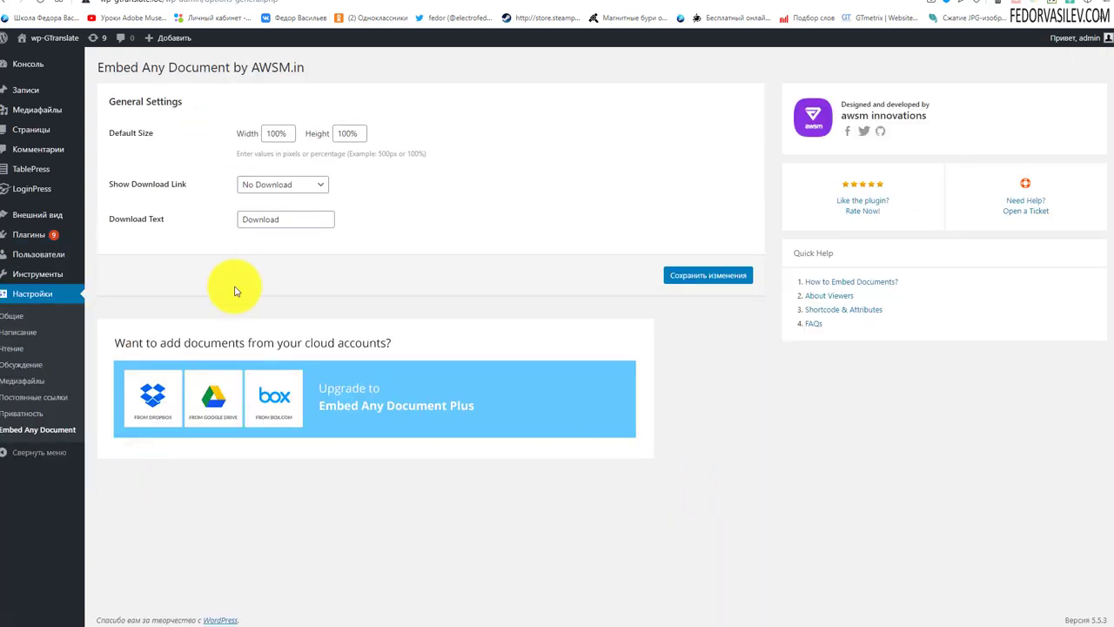
- Compare the plugin's default width and height settings with the PDF embedded on the "Привет, мир!" post page
double_click(250, 132)
double_click(317, 133)
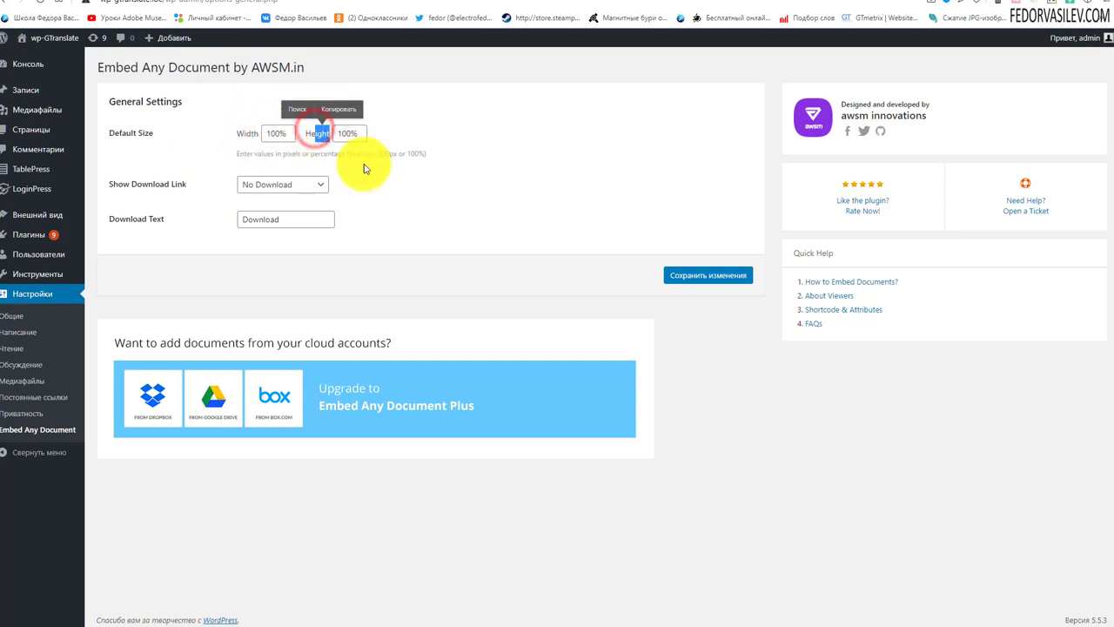
click(566, 120)
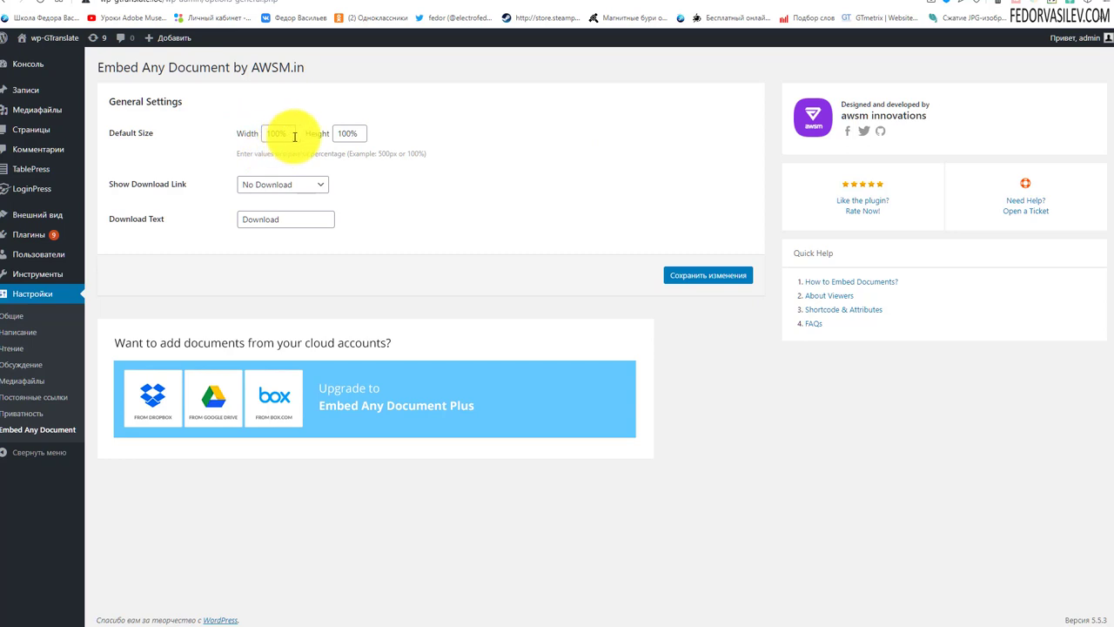
click(214, 9)
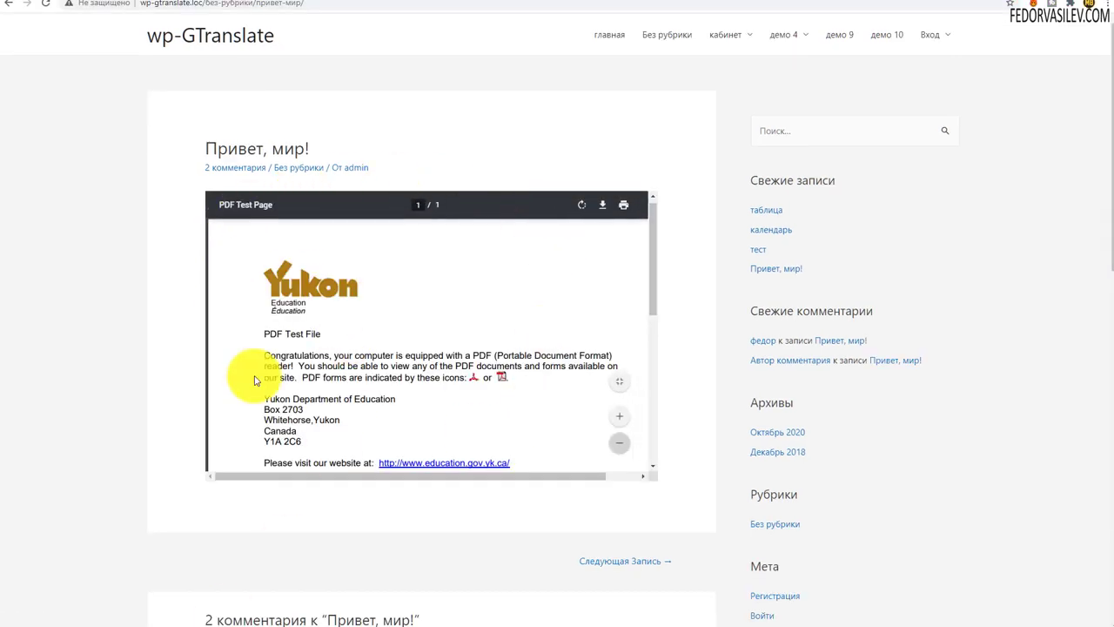
drag(654, 276, 621, 403)
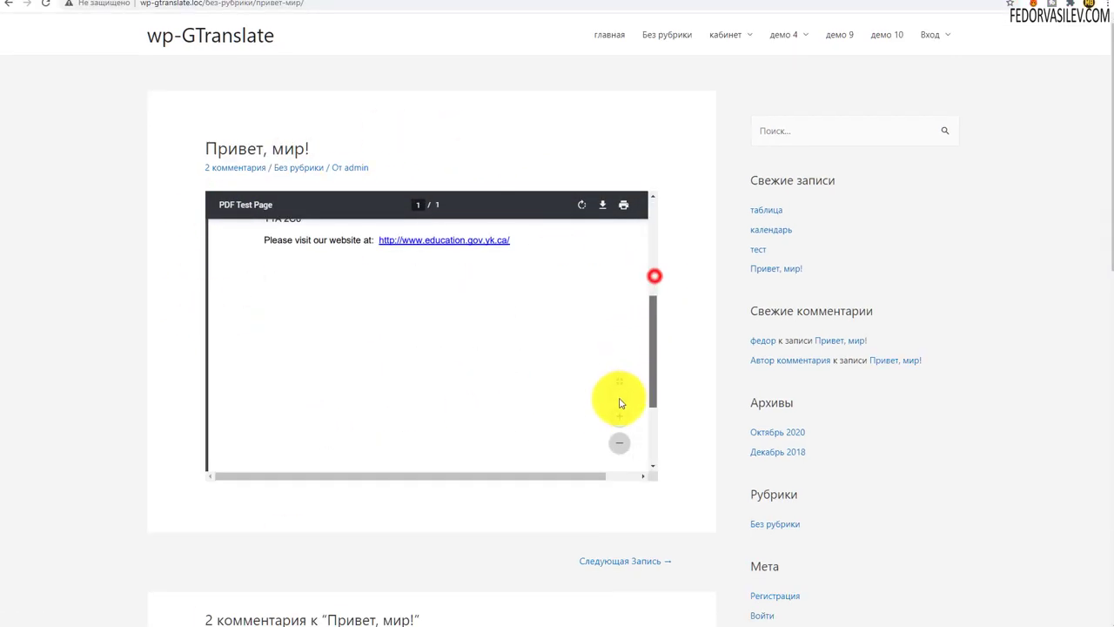
click(658, 270)
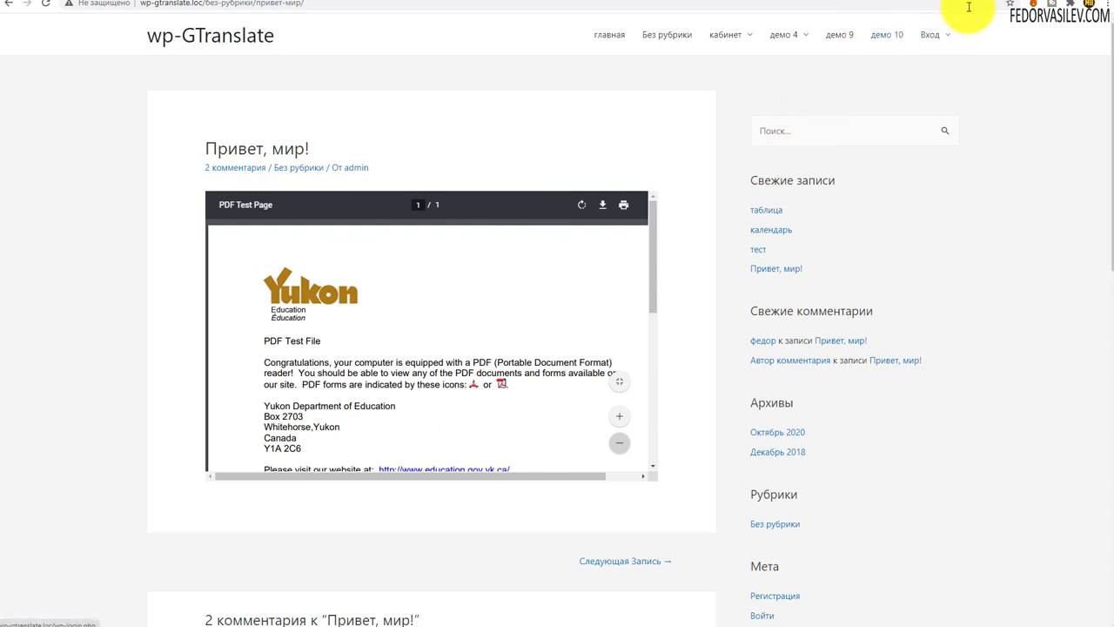
click(165, 11)
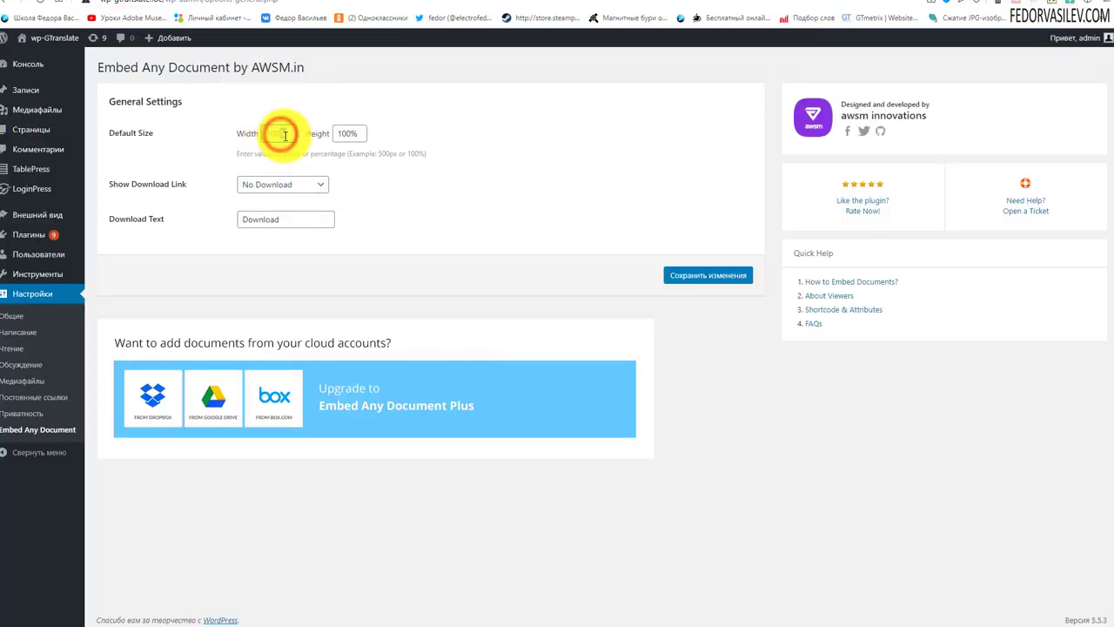
click(634, 186)
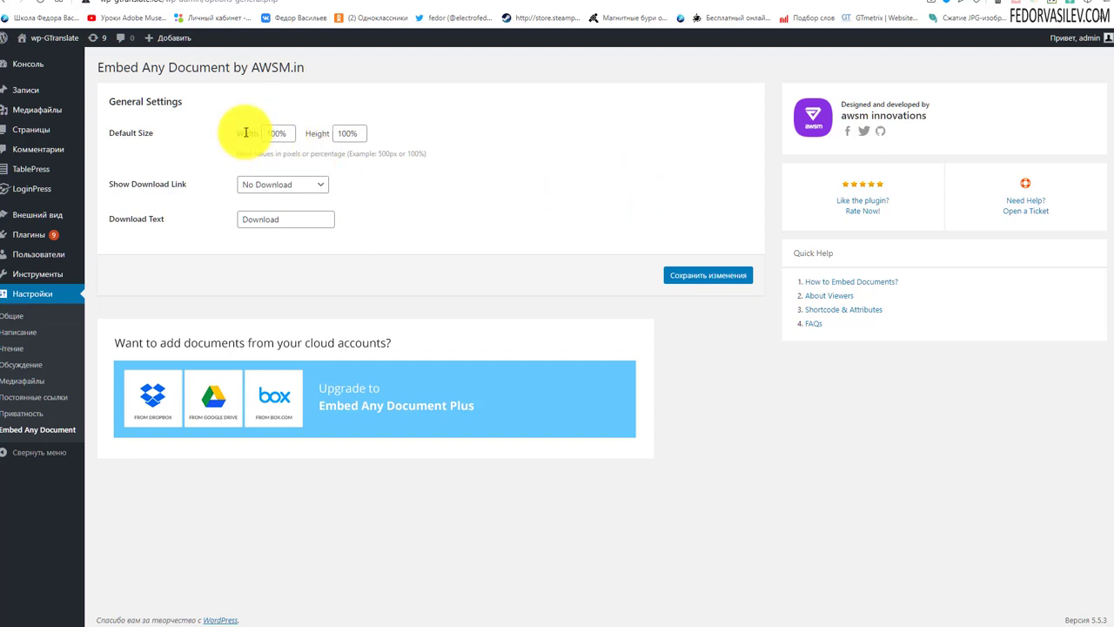
click(653, 148)
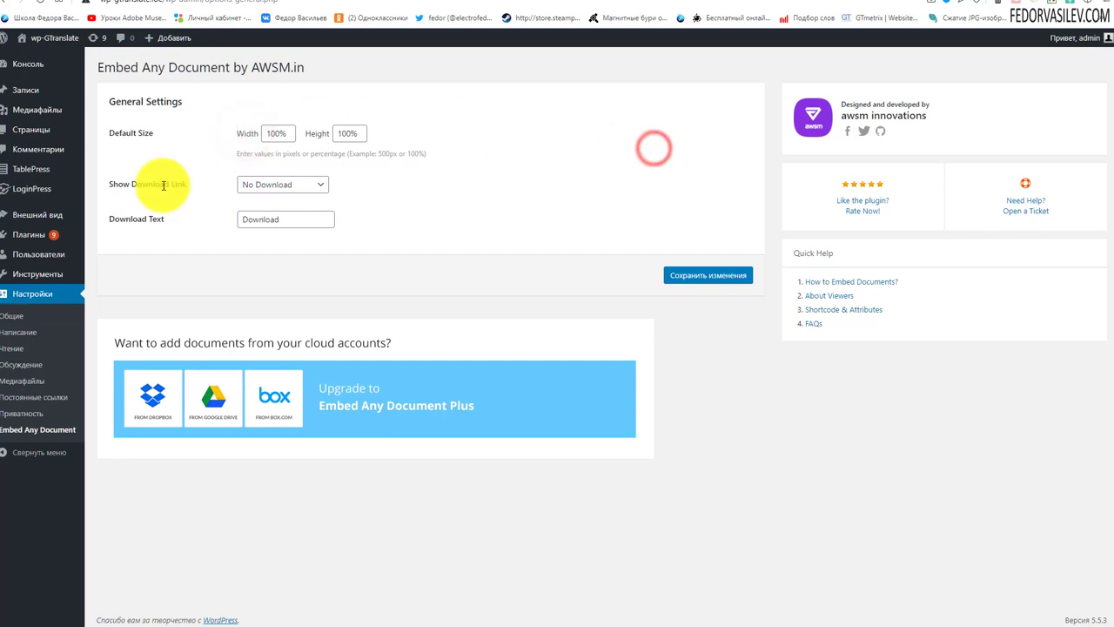
- Review the choices for showing the download link and select No Download
click(256, 185)
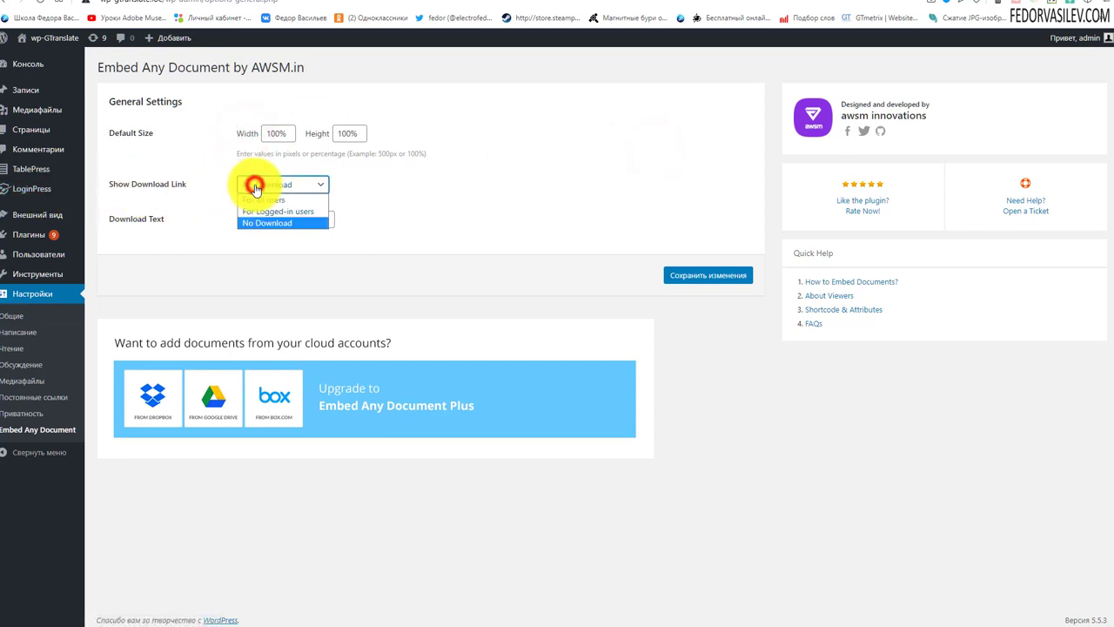
click(398, 186)
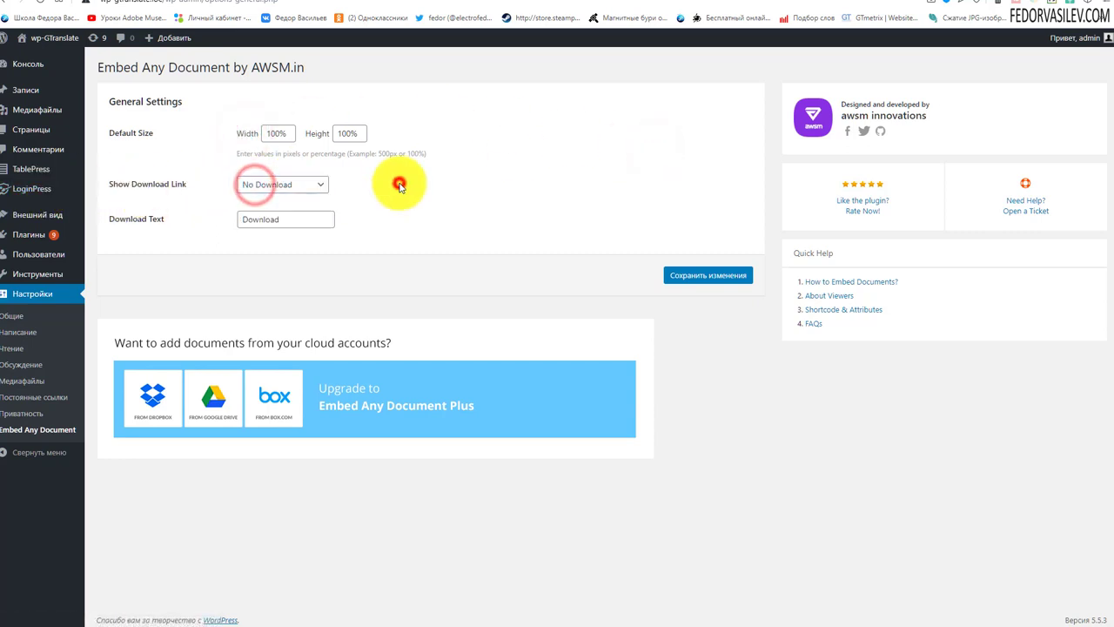
drag(117, 184, 185, 185)
click(150, 185)
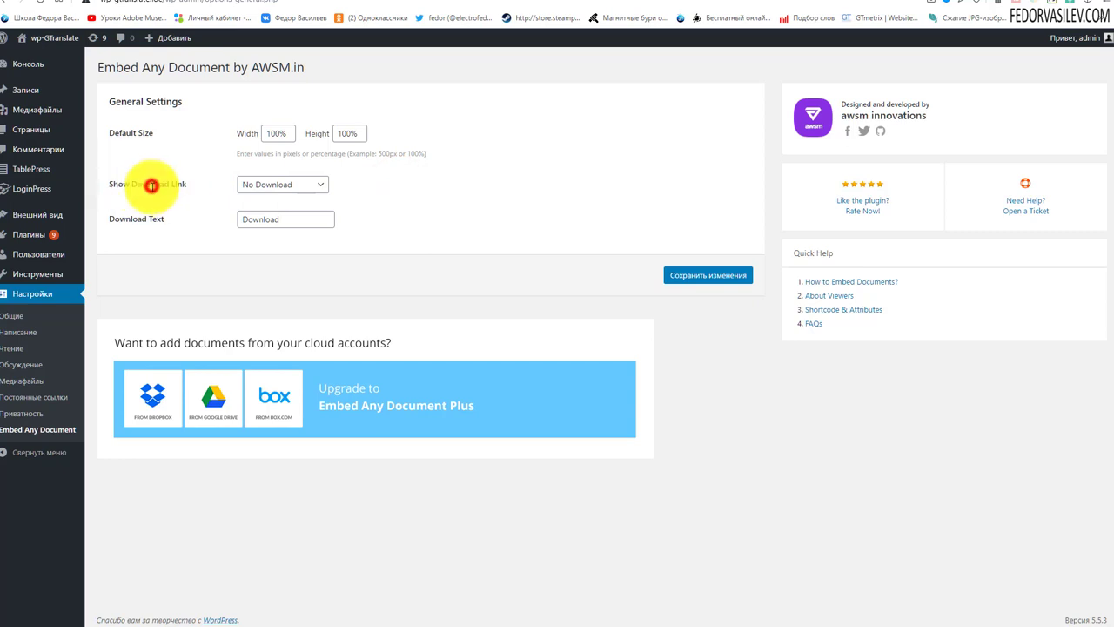
click(291, 187)
click(292, 186)
click(288, 184)
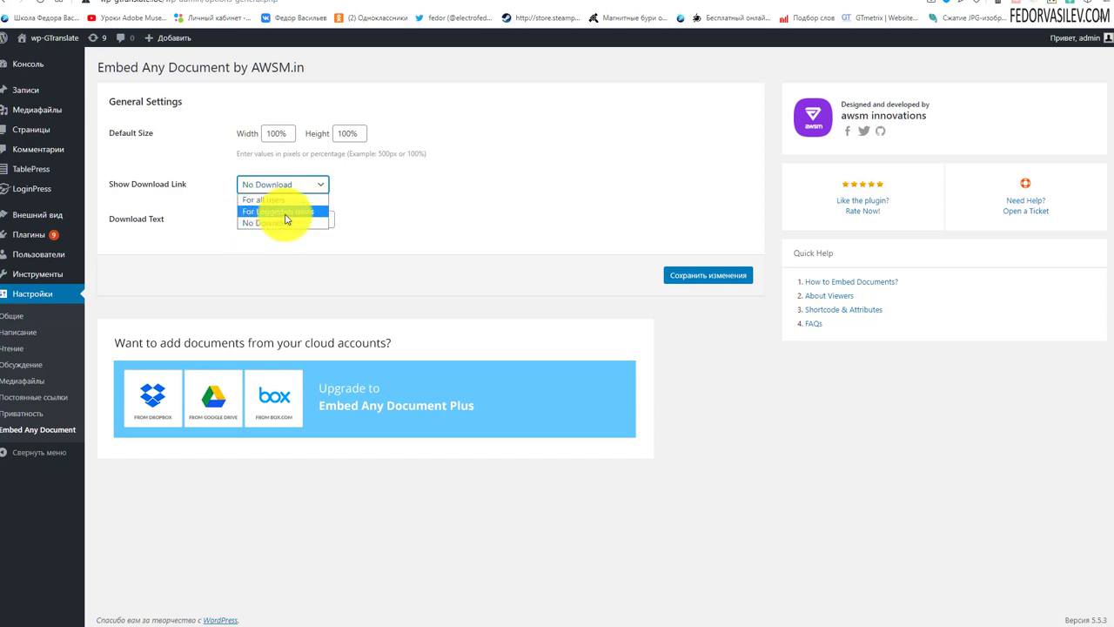
click(286, 219)
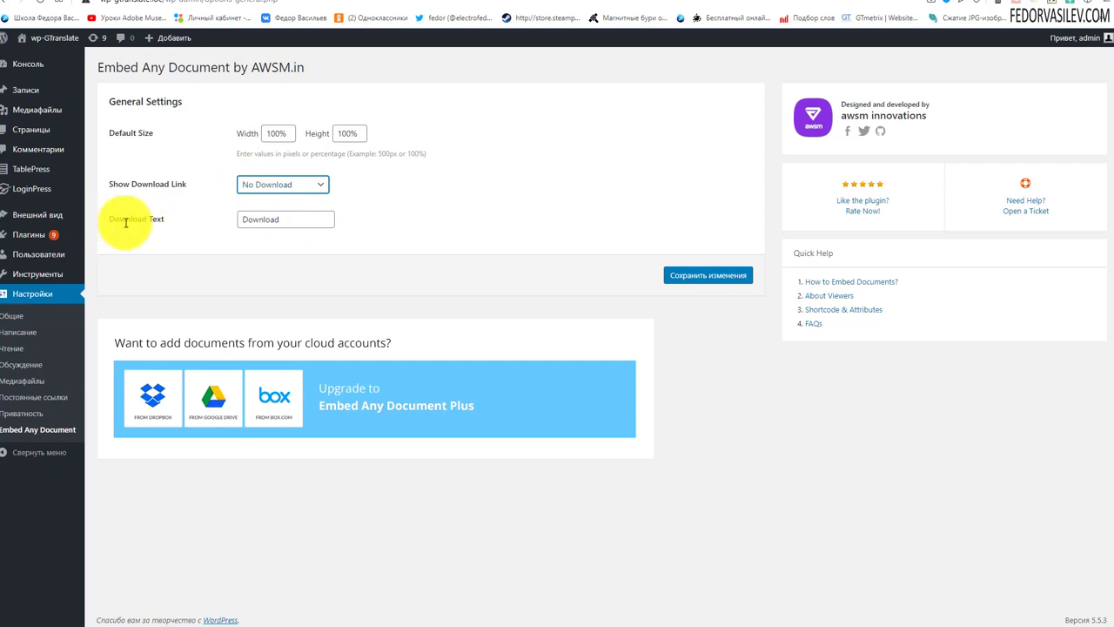
- Set the download text to "скачать" and save the plugin settings
drag(288, 219, 233, 220)
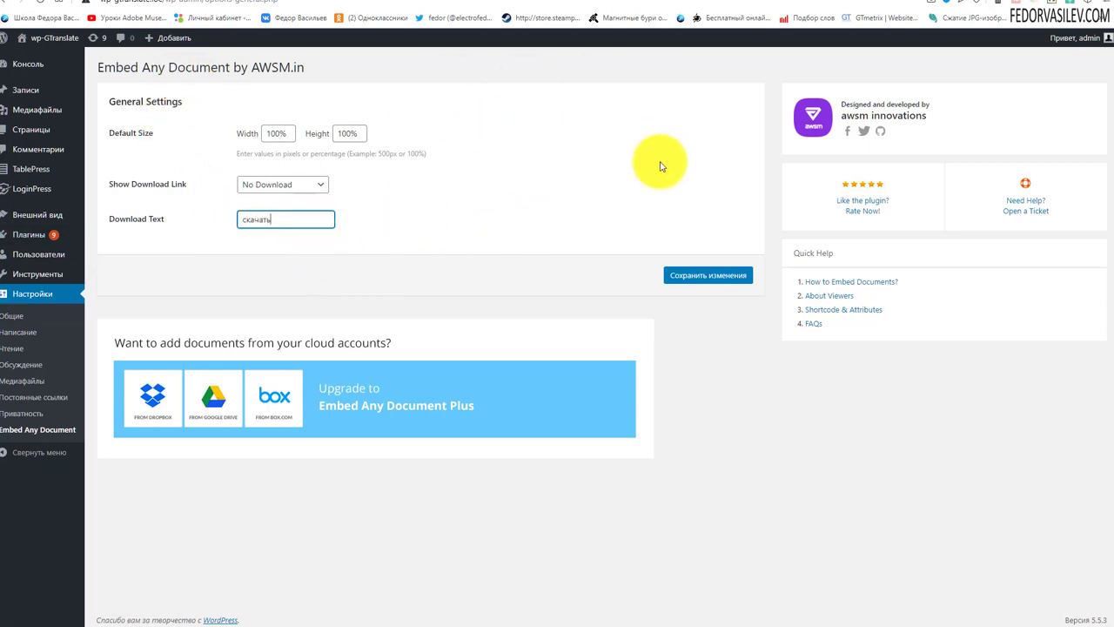
click(687, 275)
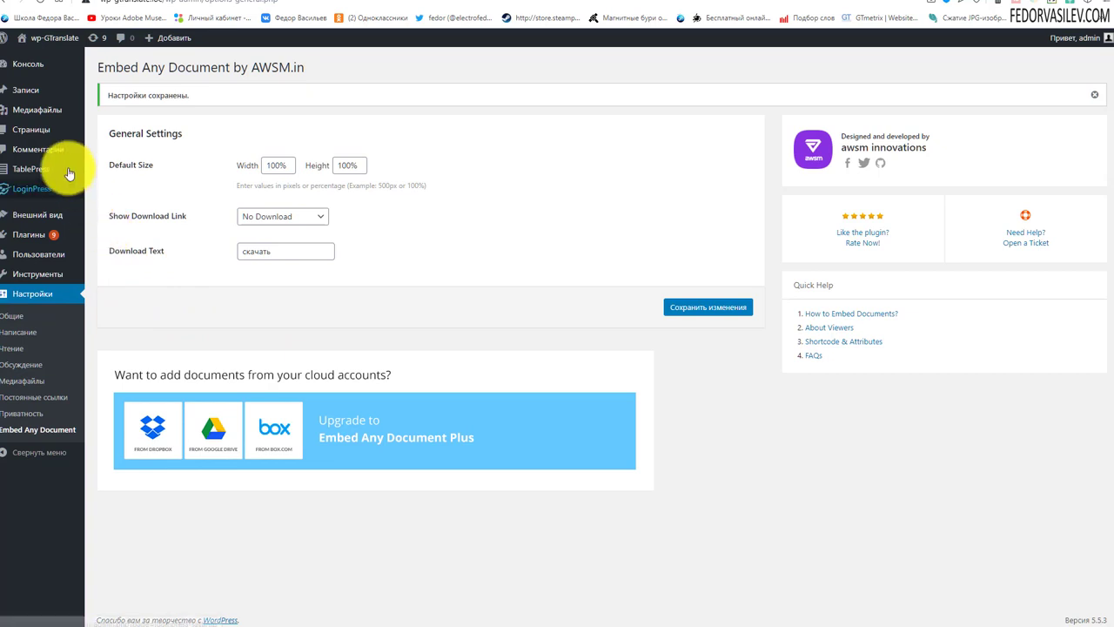
- Open the "Привет, мир!" post for editing, insert a Document block and start adding a document to it
click(23, 93)
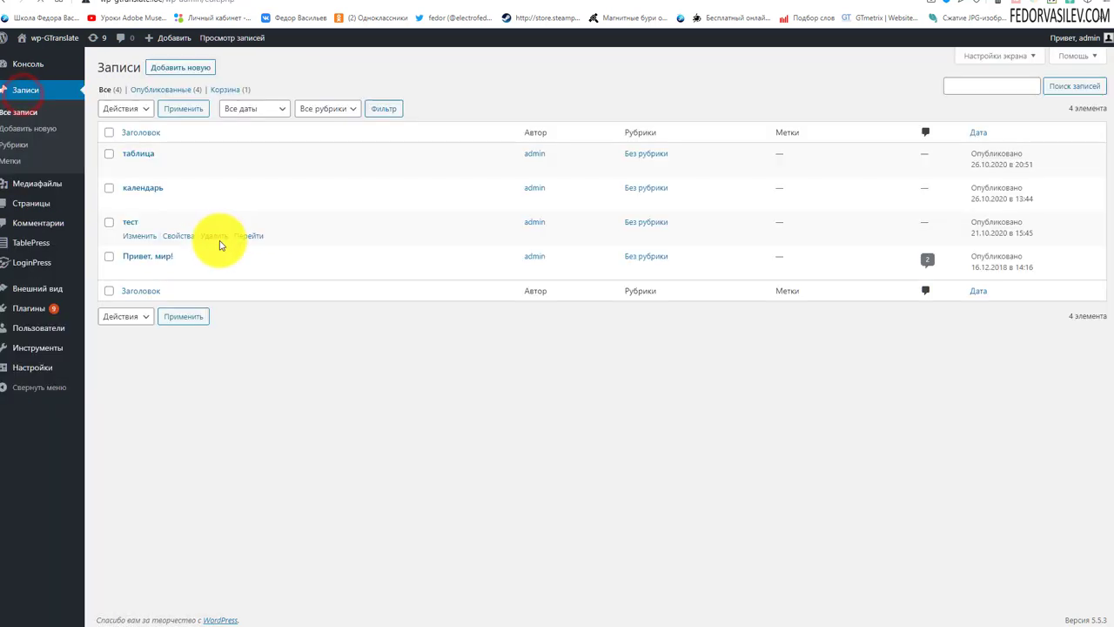
click(141, 258)
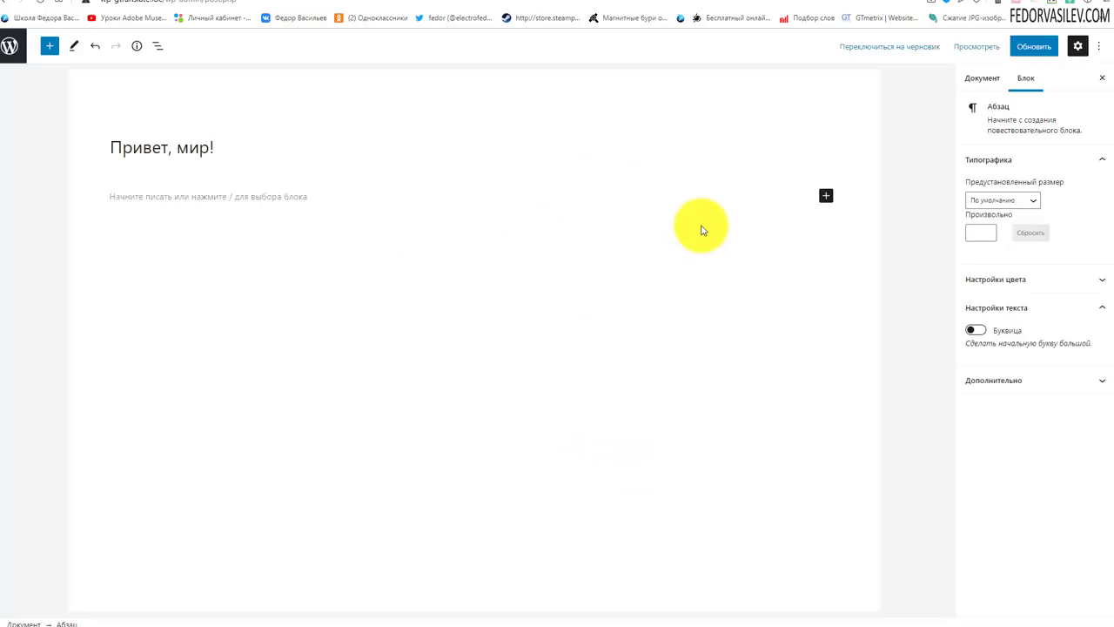
click(825, 200)
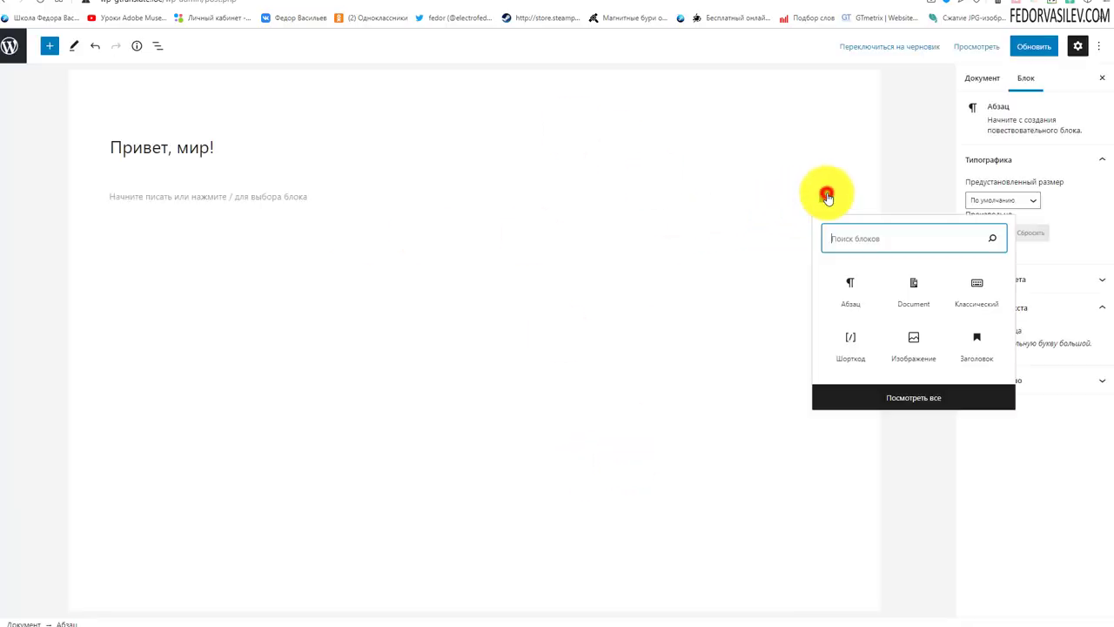
click(916, 290)
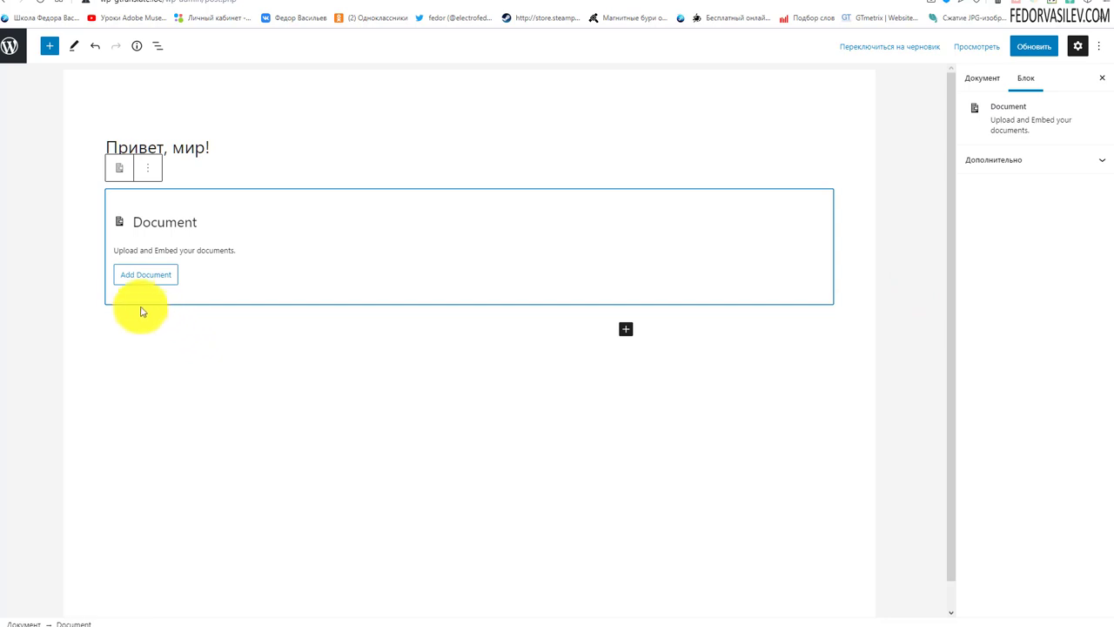
click(136, 275)
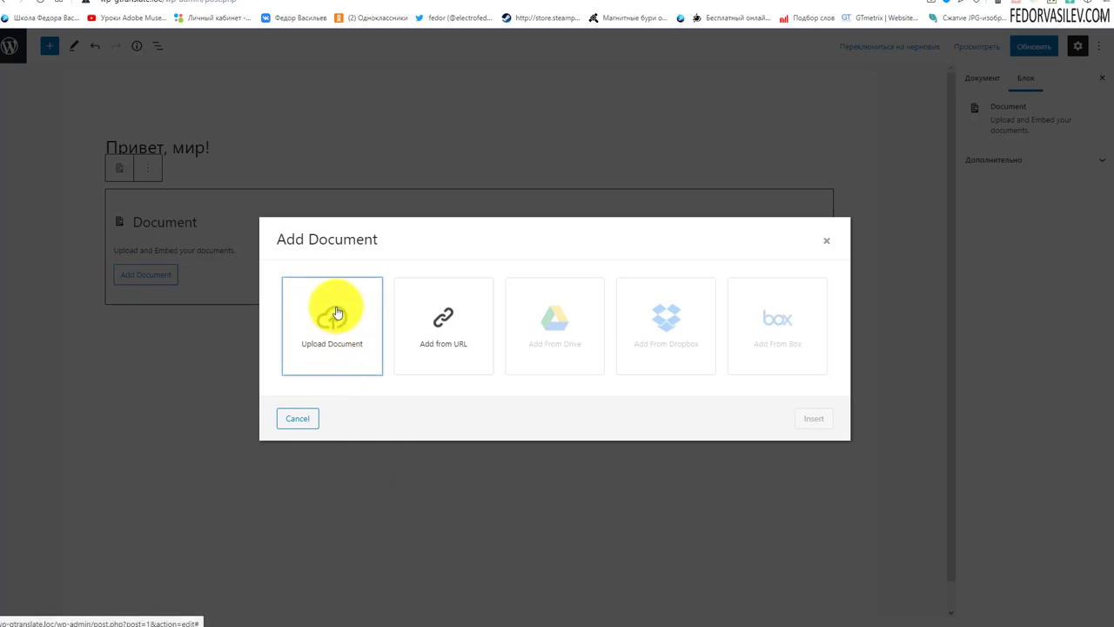
click(435, 315)
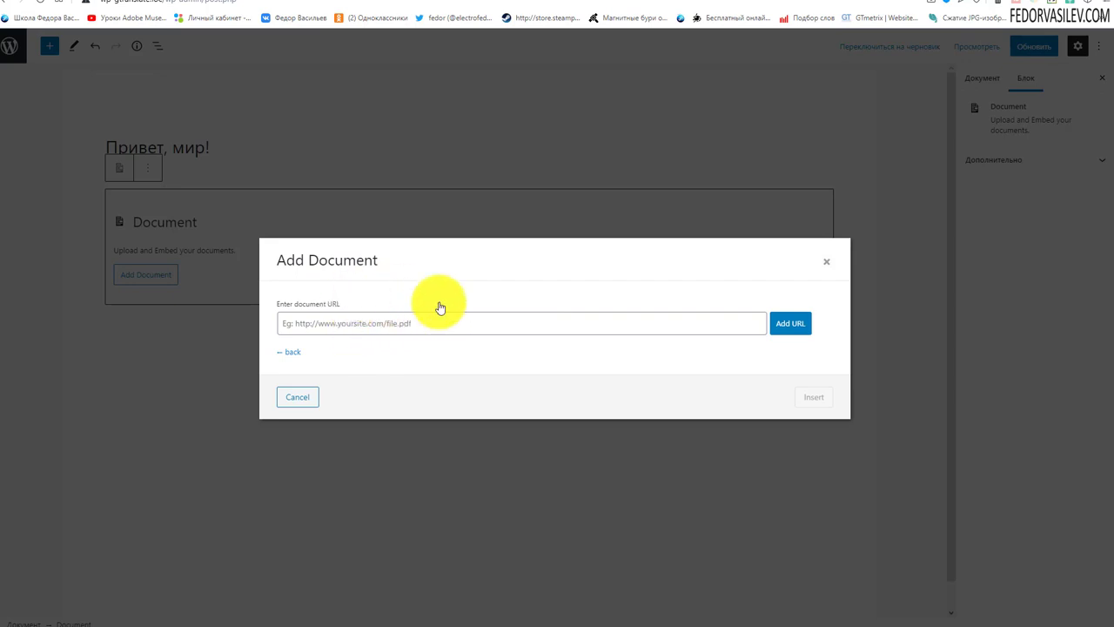
click(364, 319)
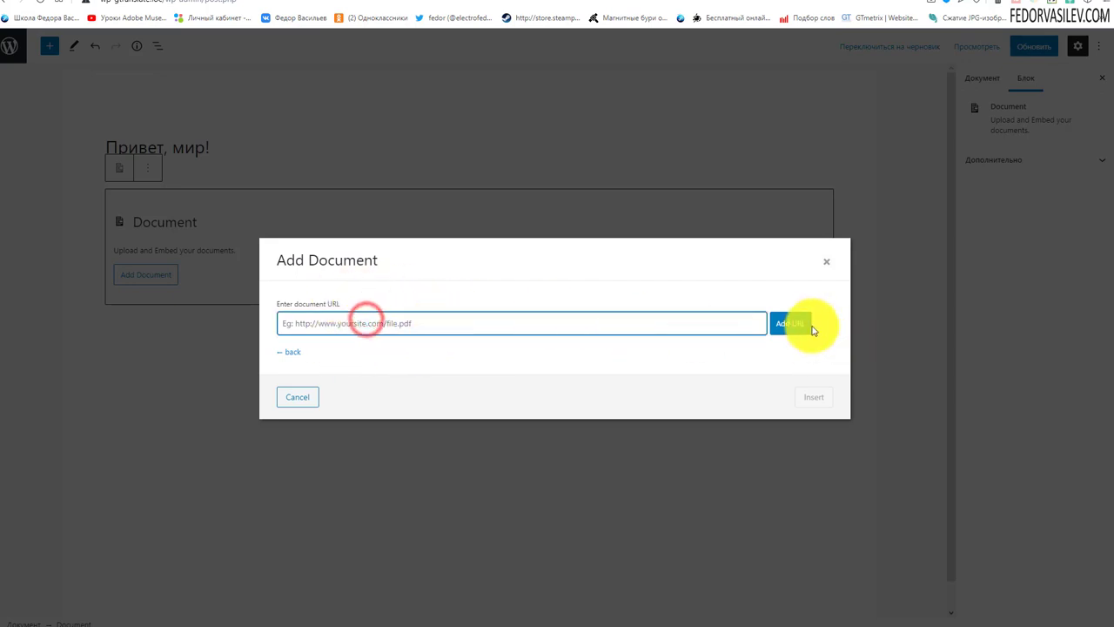
click(291, 353)
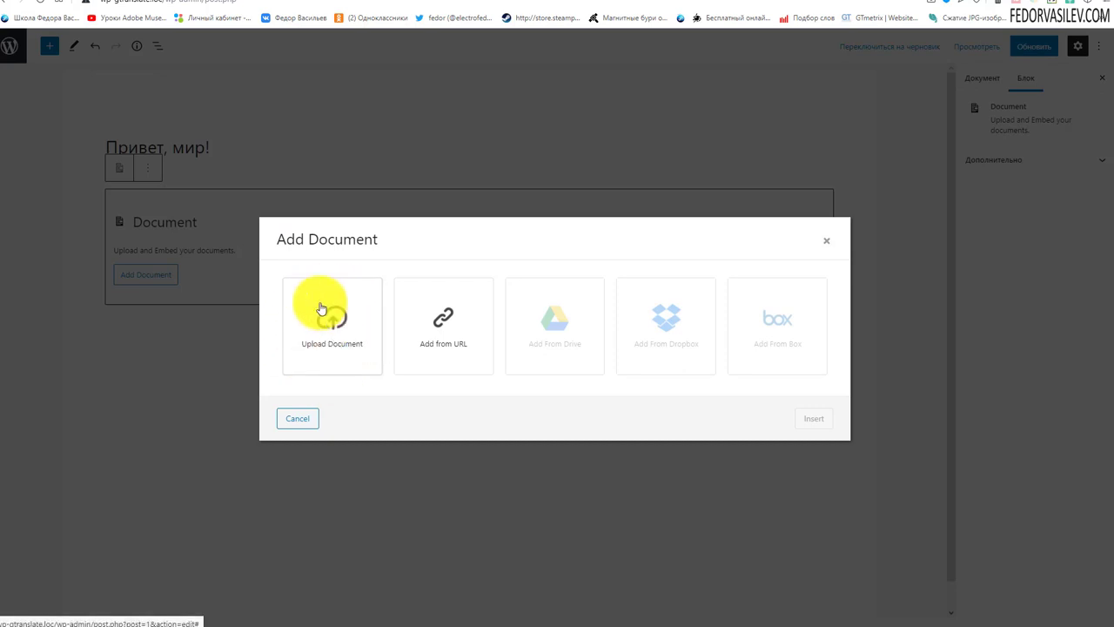
- Pick pdf-test.pdf from the media library as the document to embed
mouse_move(582, 322)
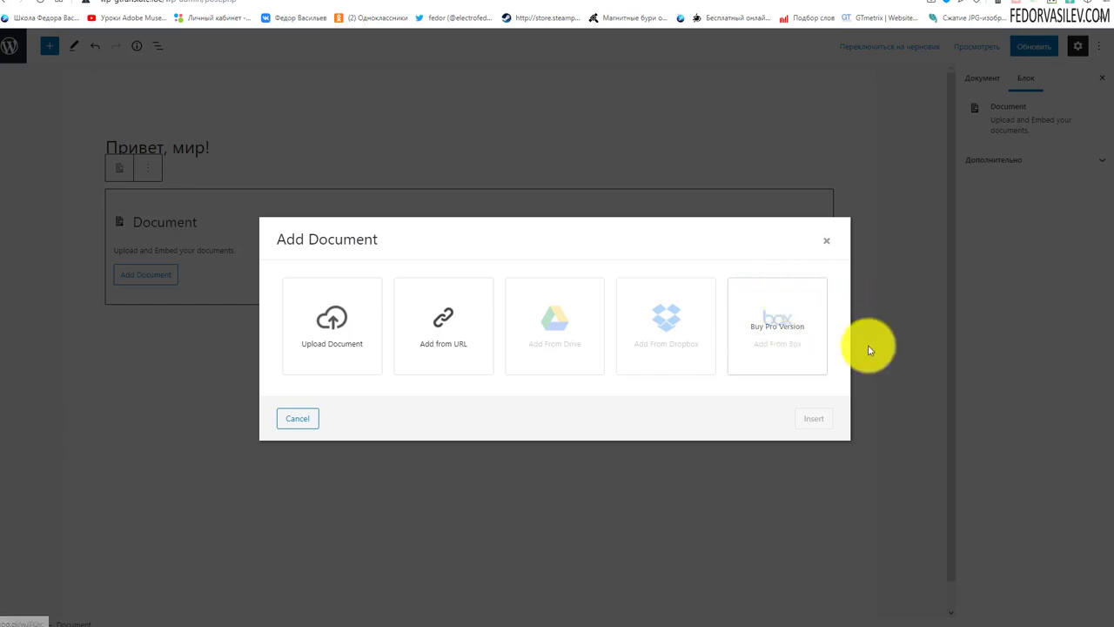
click(324, 335)
click(67, 84)
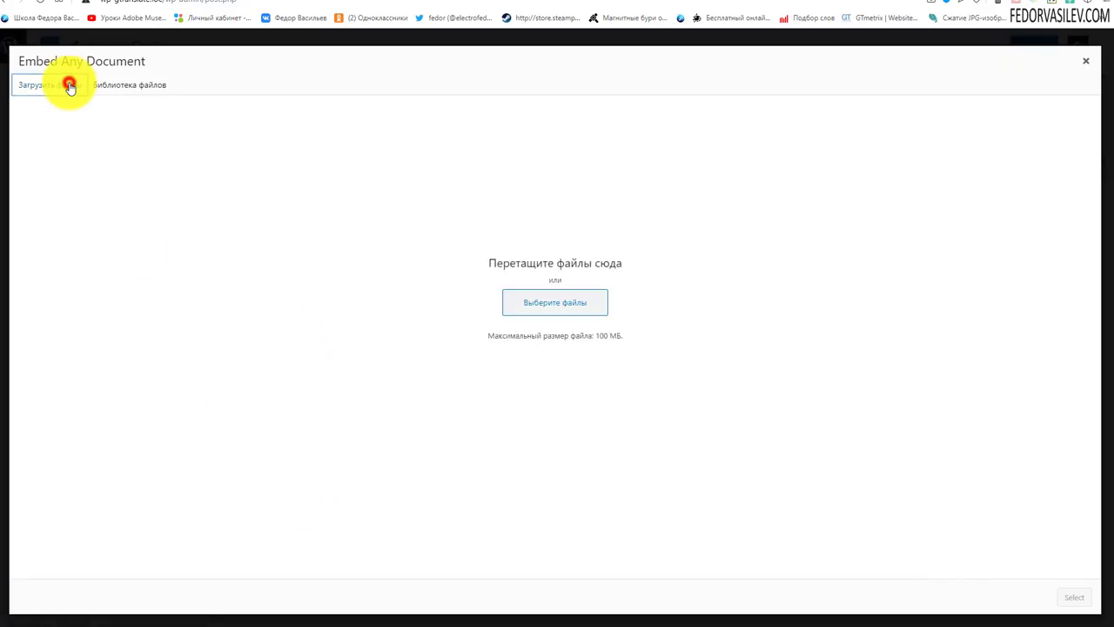
click(97, 85)
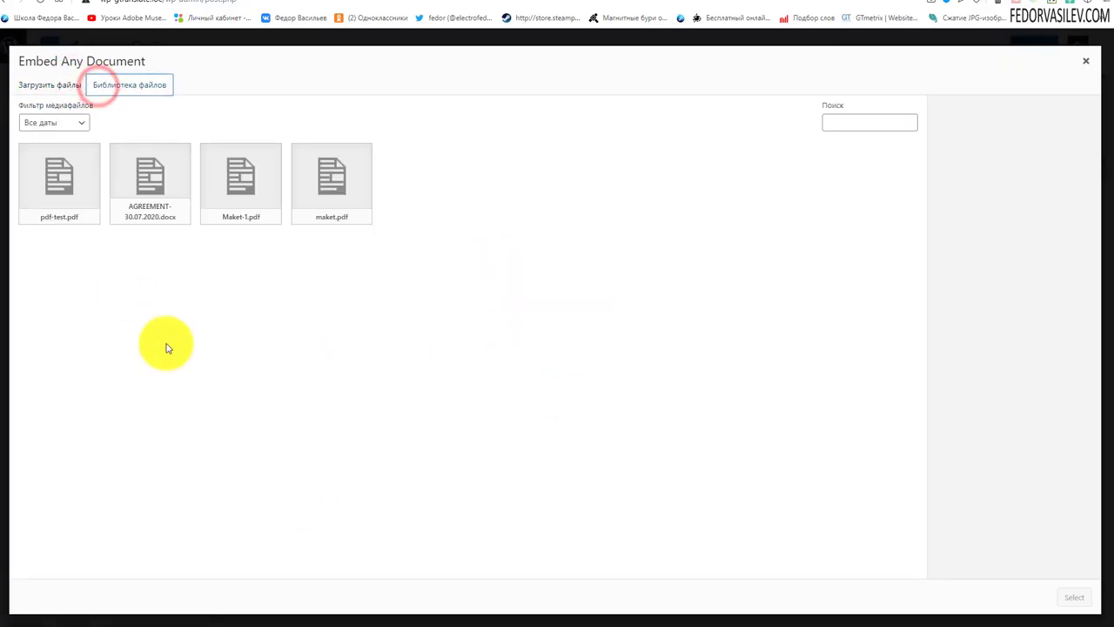
click(58, 196)
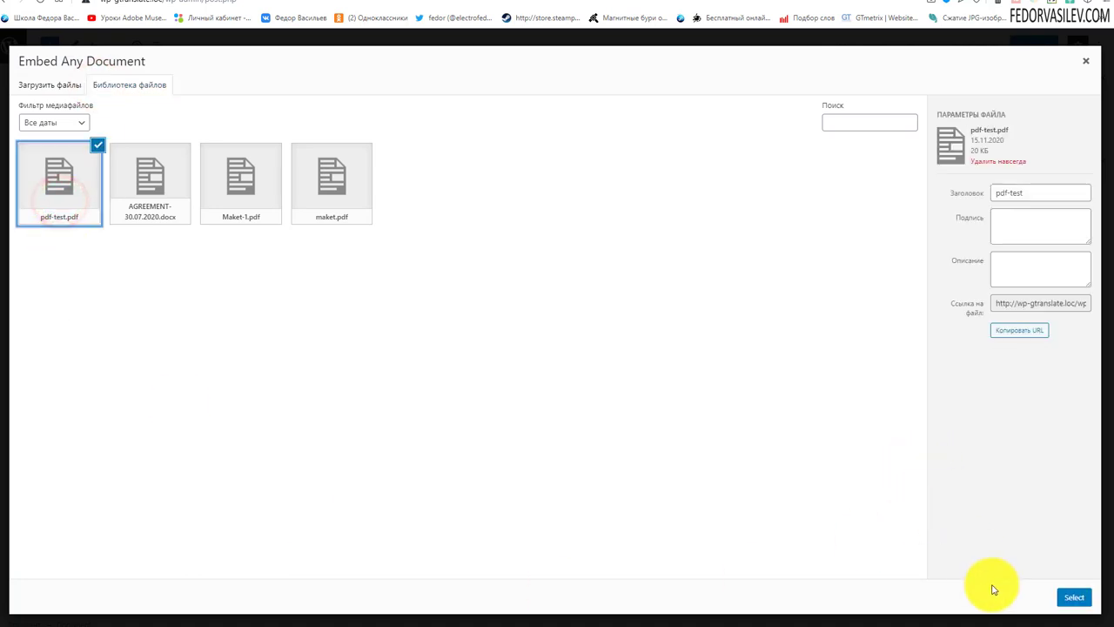
click(1057, 604)
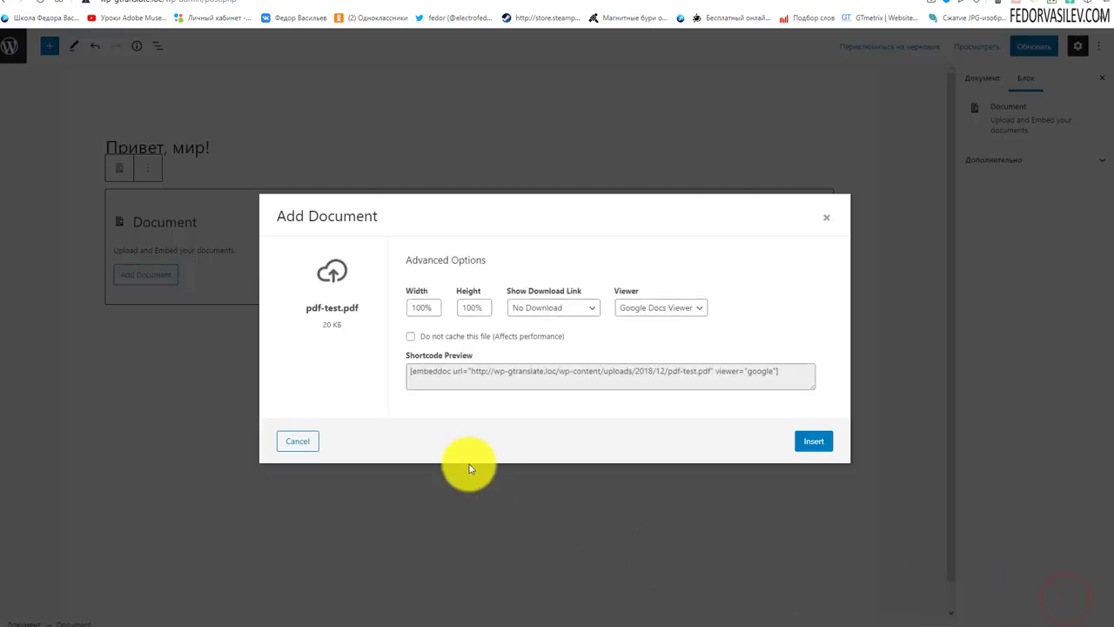
- Review the download link choices for pdf-test.pdf in its embedding options
click(516, 306)
click(516, 304)
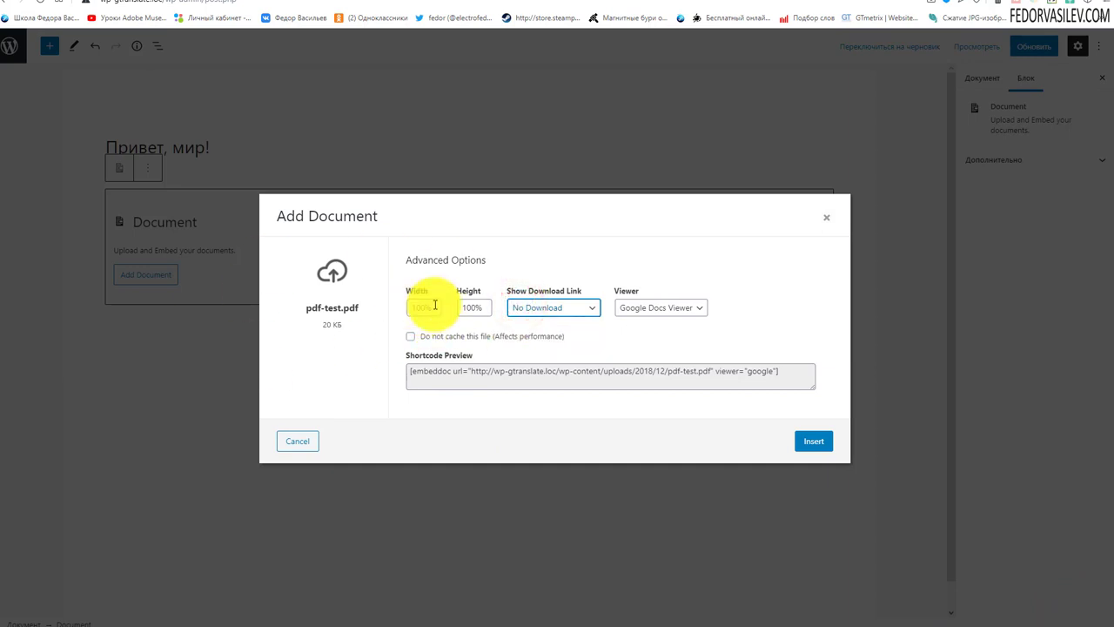
click(530, 312)
- Compare the Google Docs Viewer and Browser Based viewers for pdf-test.pdf and select Browser Based
click(648, 308)
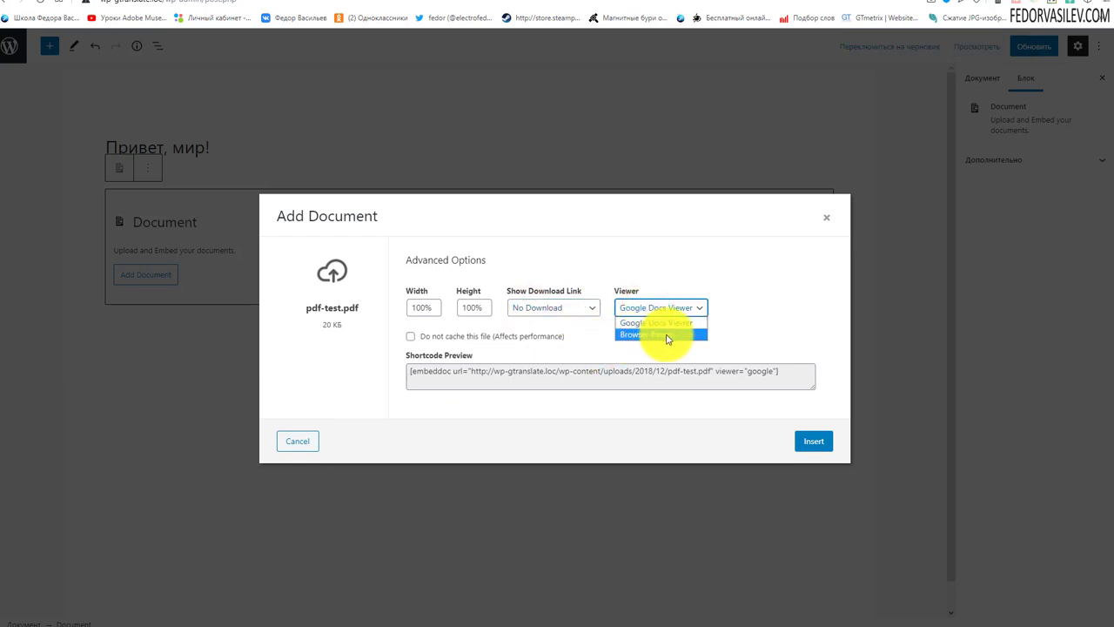
click(659, 334)
click(631, 307)
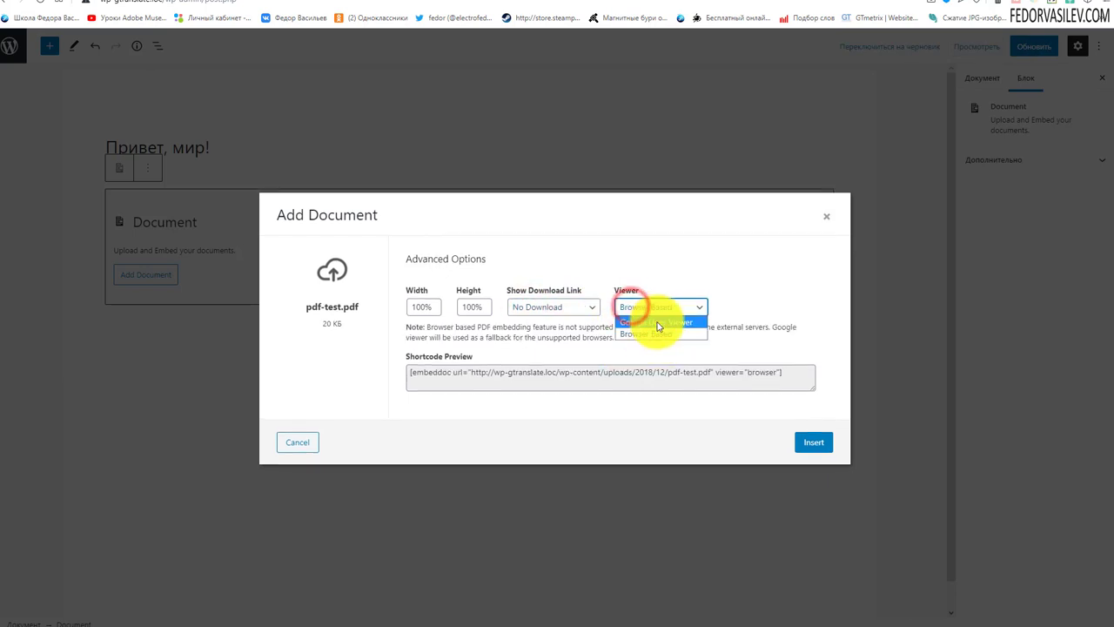
click(655, 322)
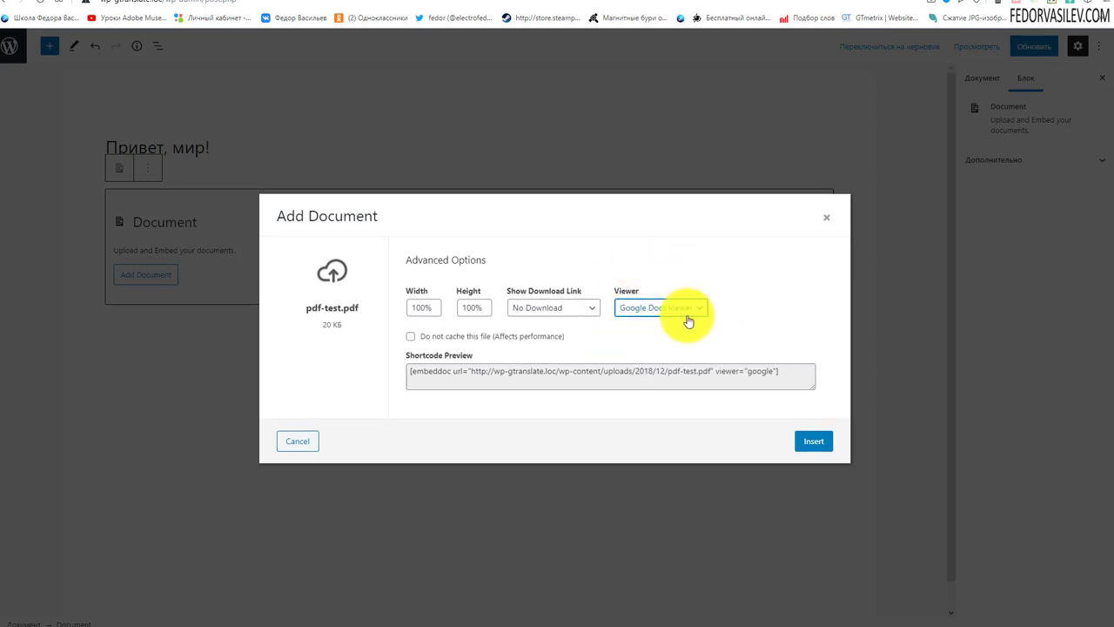
click(665, 305)
click(635, 337)
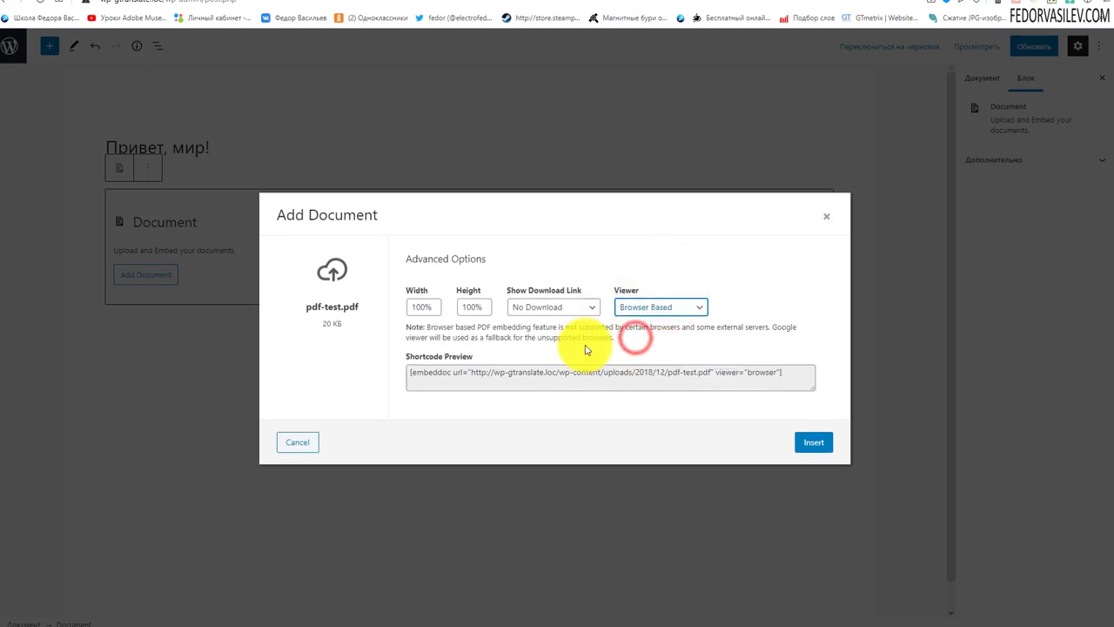
- Insert the configured pdf-test.pdf into the "Привет, мир!" post and update the post
click(813, 443)
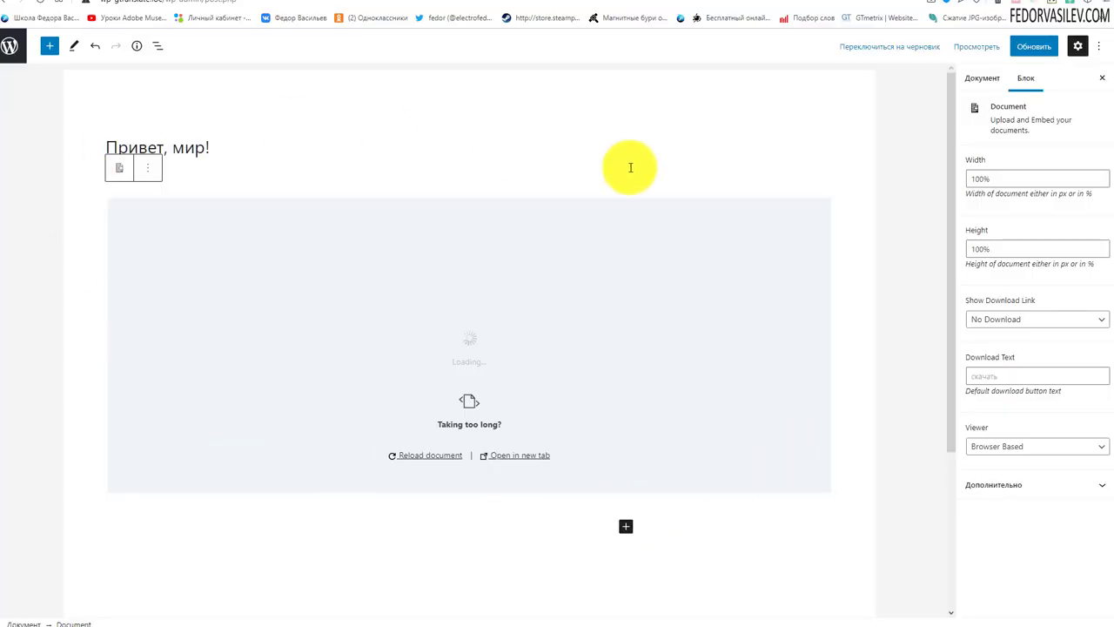
click(1039, 48)
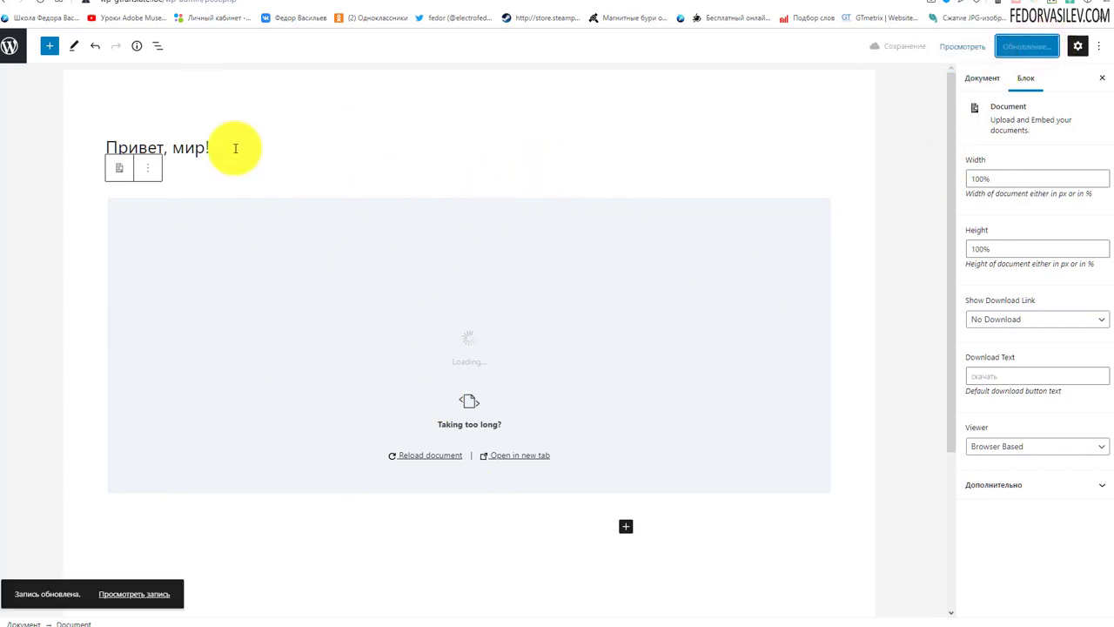
- Reload the published "Привет, мир!" post on the site and look over the area of the embedded document
click(205, 2)
click(40, 2)
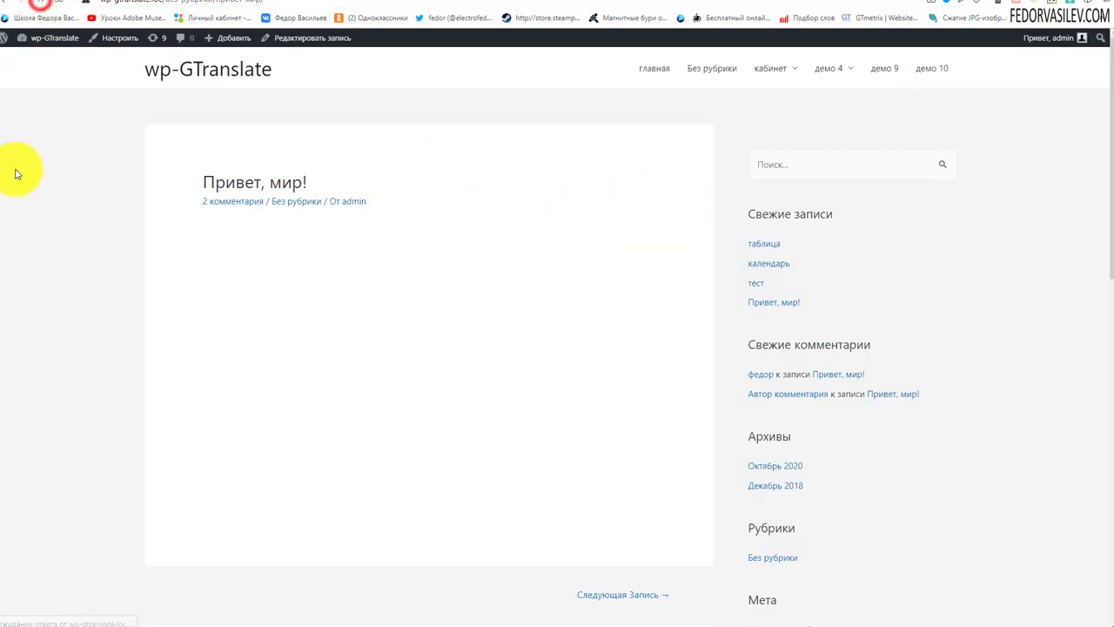
scroll(194, 301, down, 2)
scroll(438, 156, up, 2)
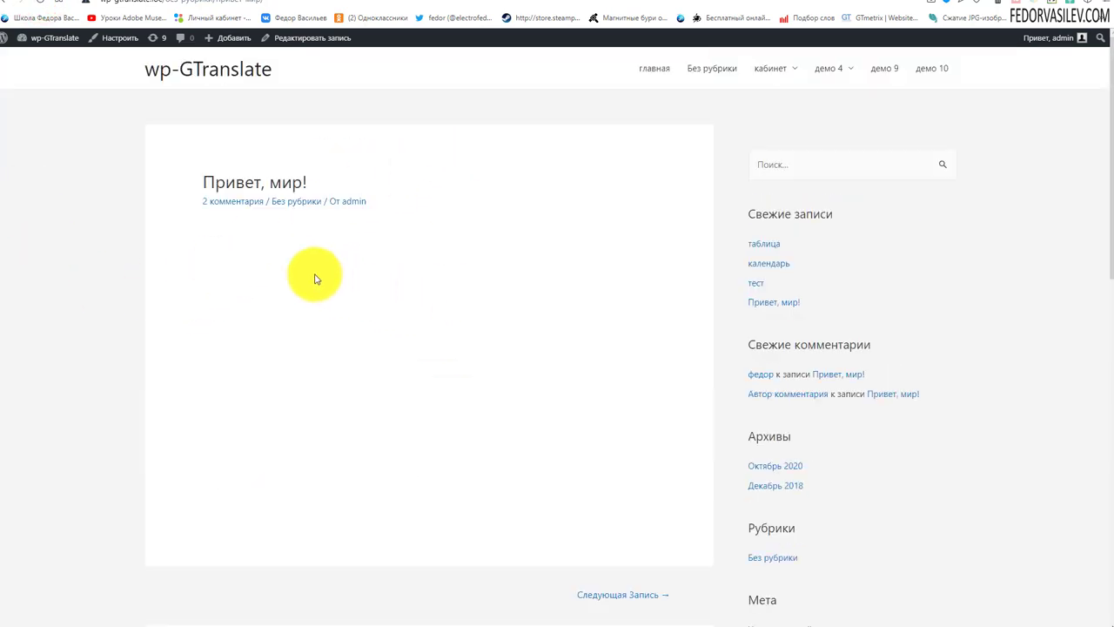
scroll(313, 273, down, 2)
scroll(305, 275, down, 3)
scroll(306, 274, up, 5)
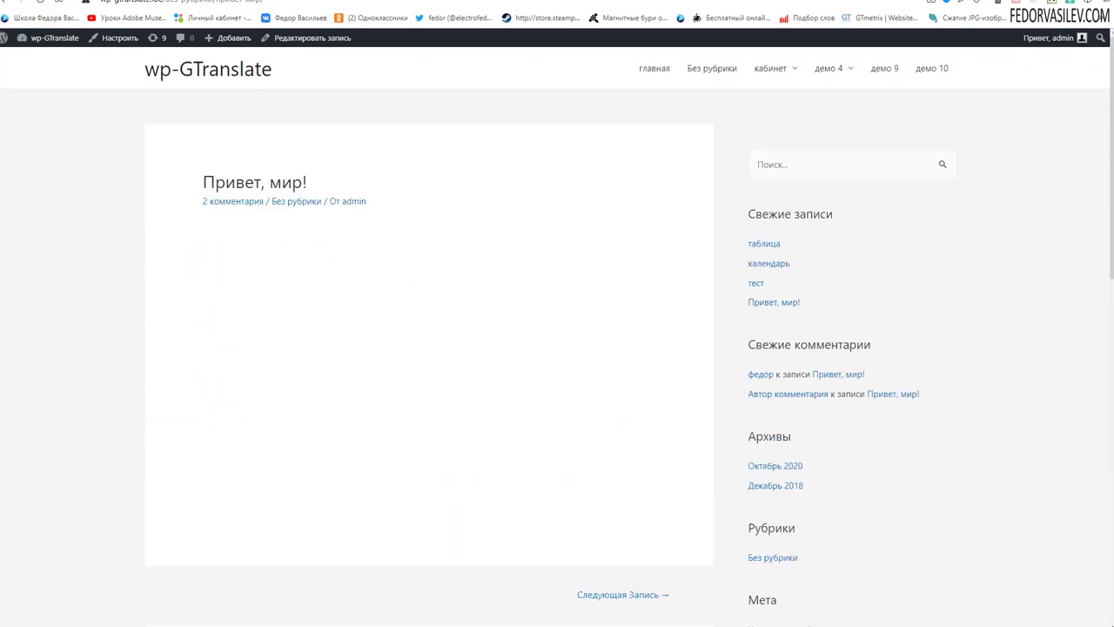
- Reload the "Привет, мир!" post in the other, logged-out browser and examine the embedded PDF and its viewer controls
click(41, 4)
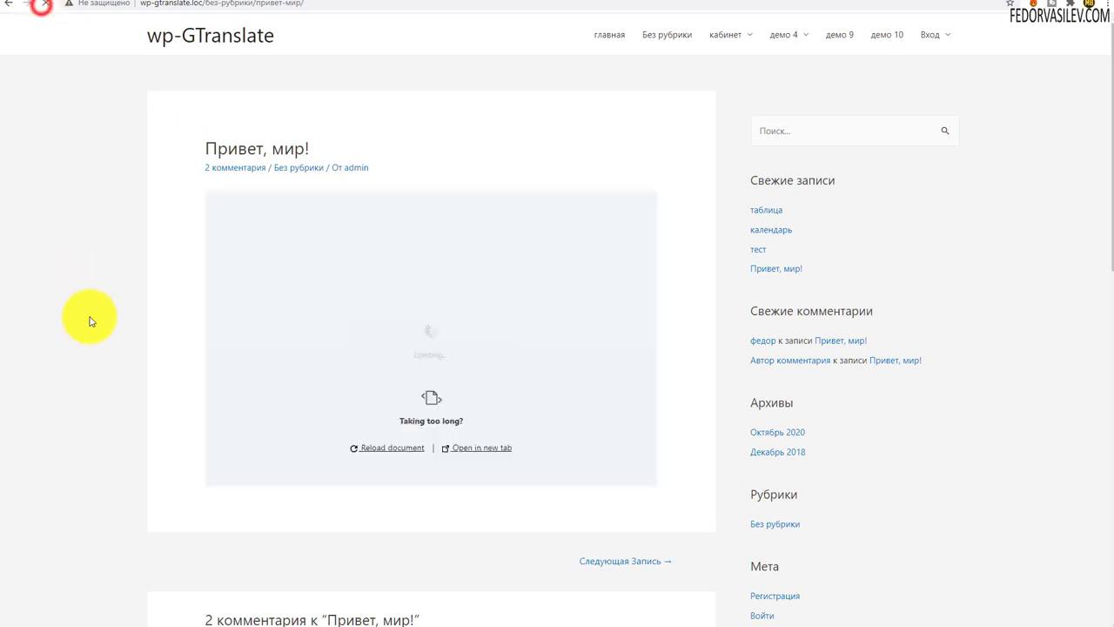
drag(651, 289, 617, 220)
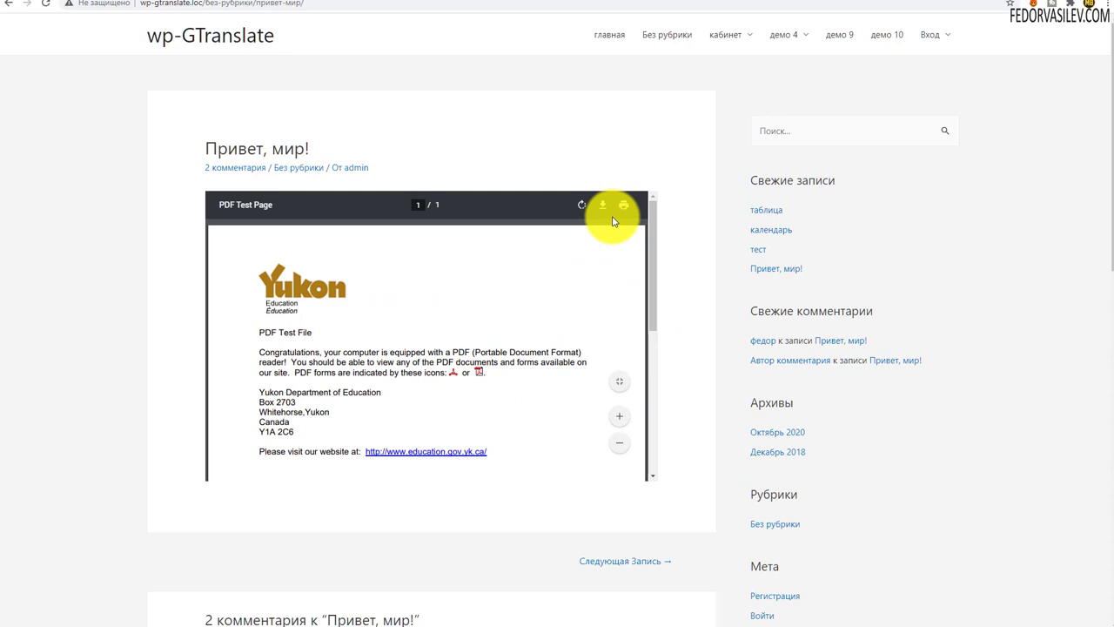
drag(652, 241, 668, 202)
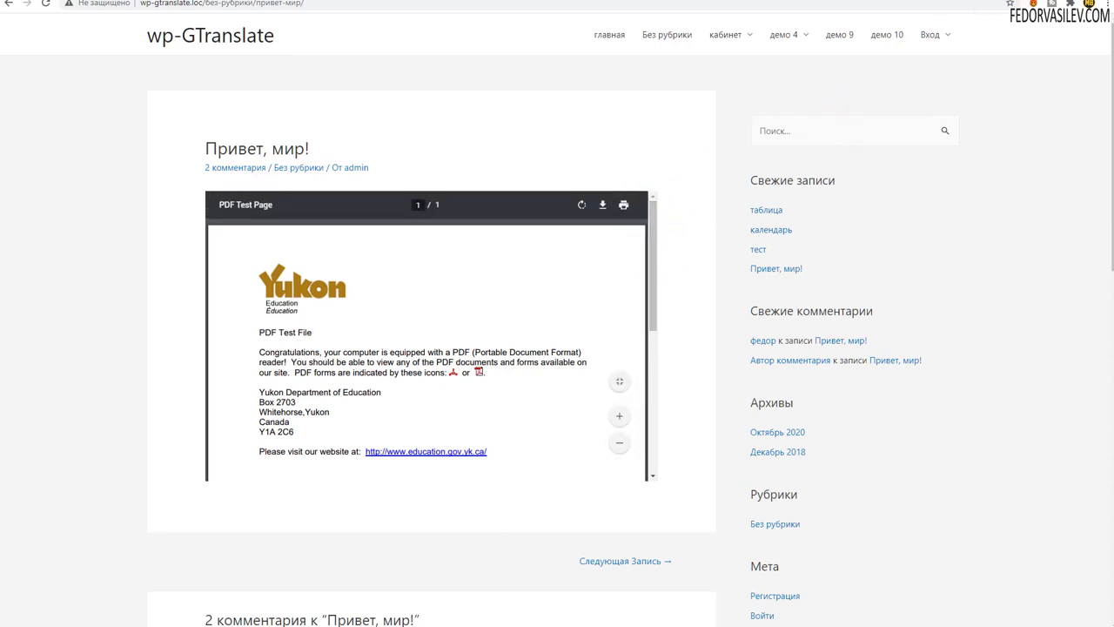
- Return to the post editor and review the Document block's width, height, download link and download text settings
key(alt+Tab)
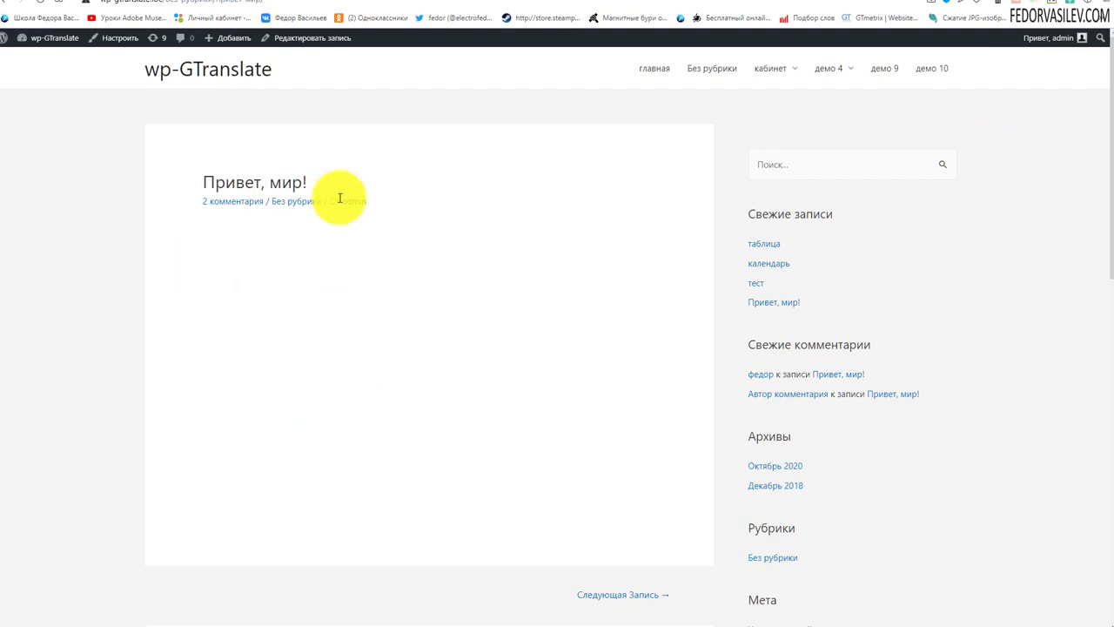
key(alt+Tab)
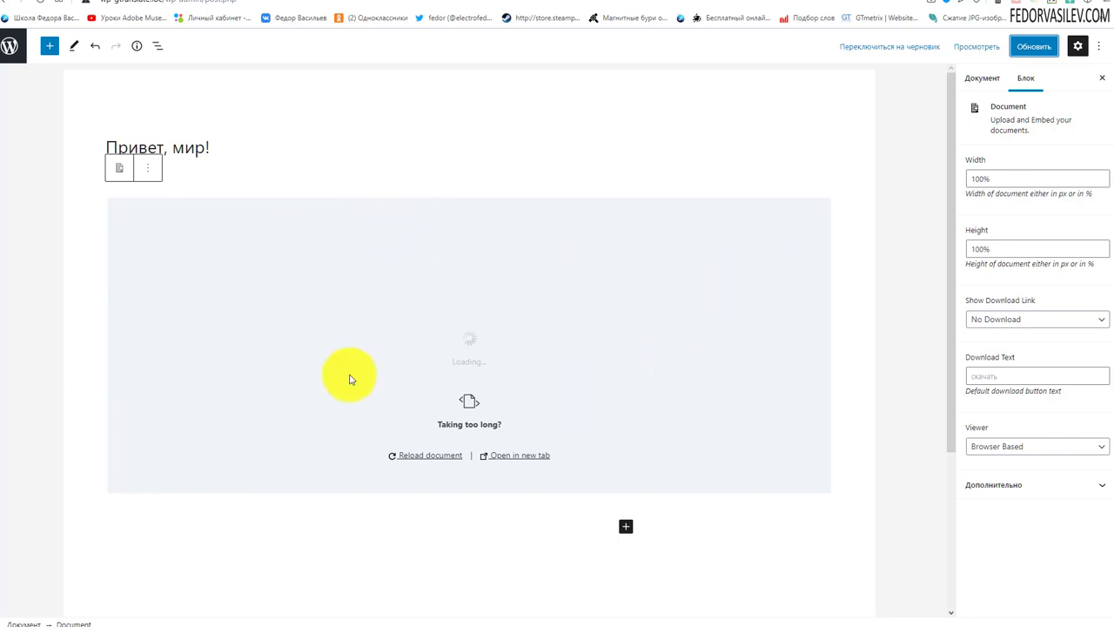
click(175, 246)
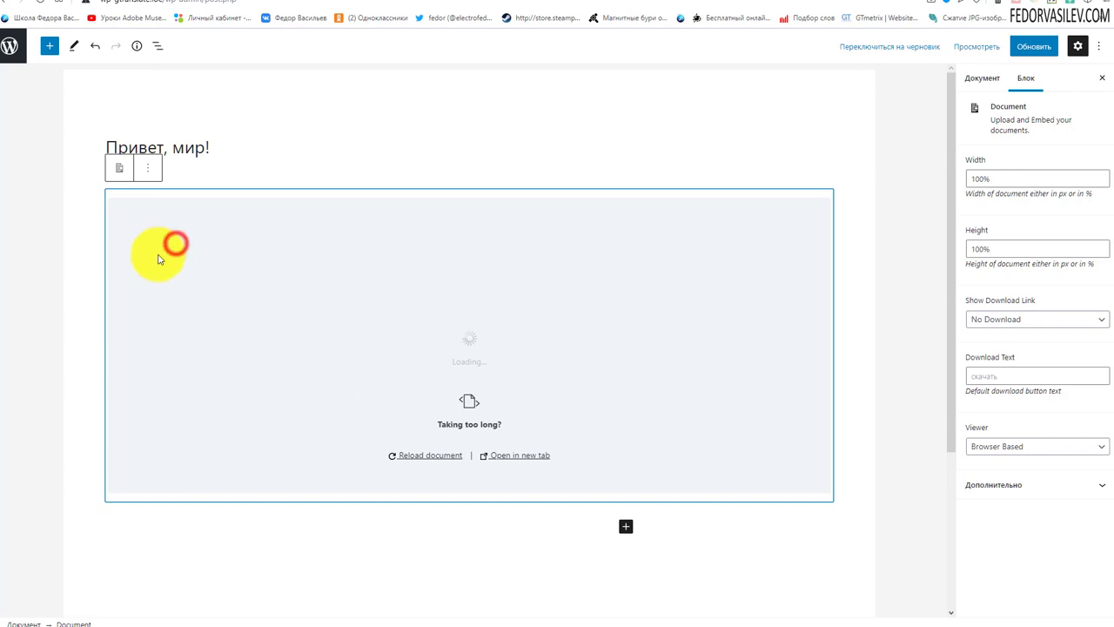
click(995, 181)
click(991, 248)
text(100%)
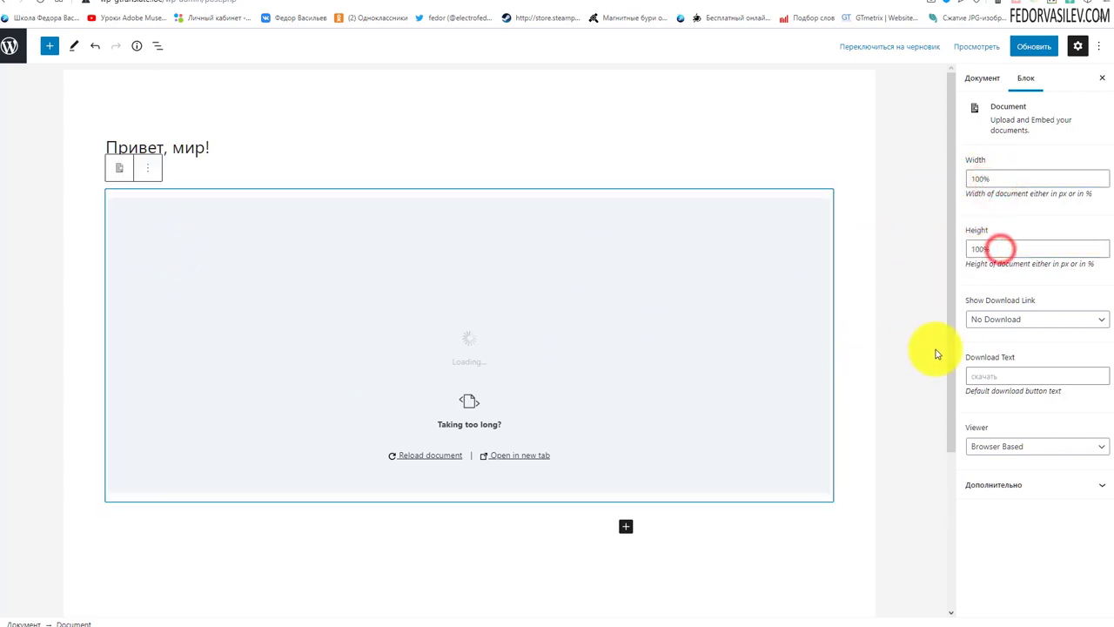
click(1020, 320)
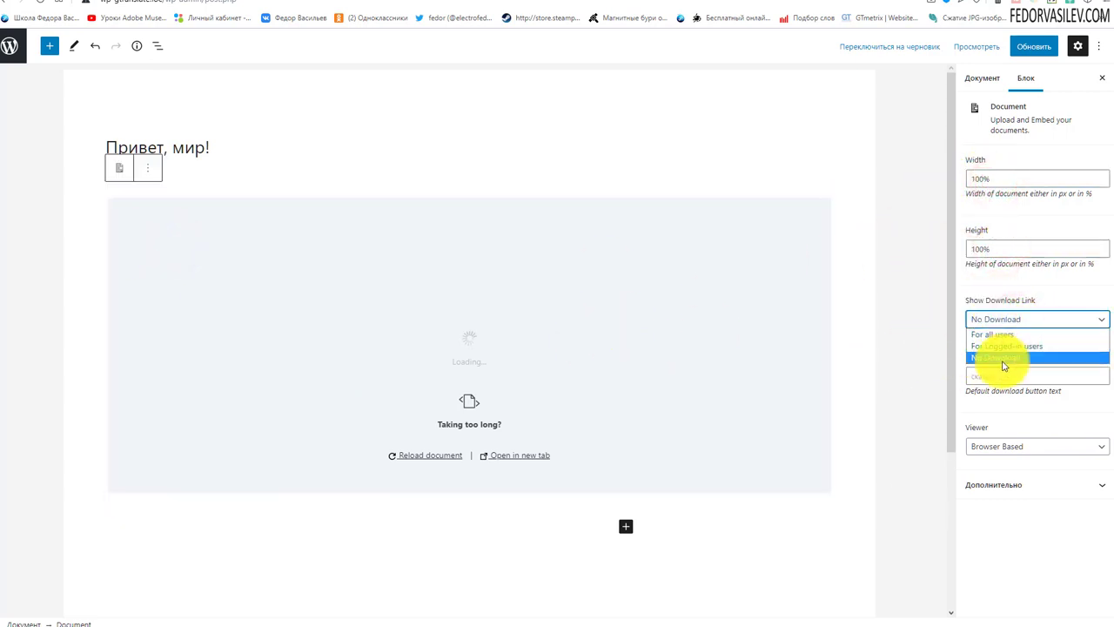
click(1018, 320)
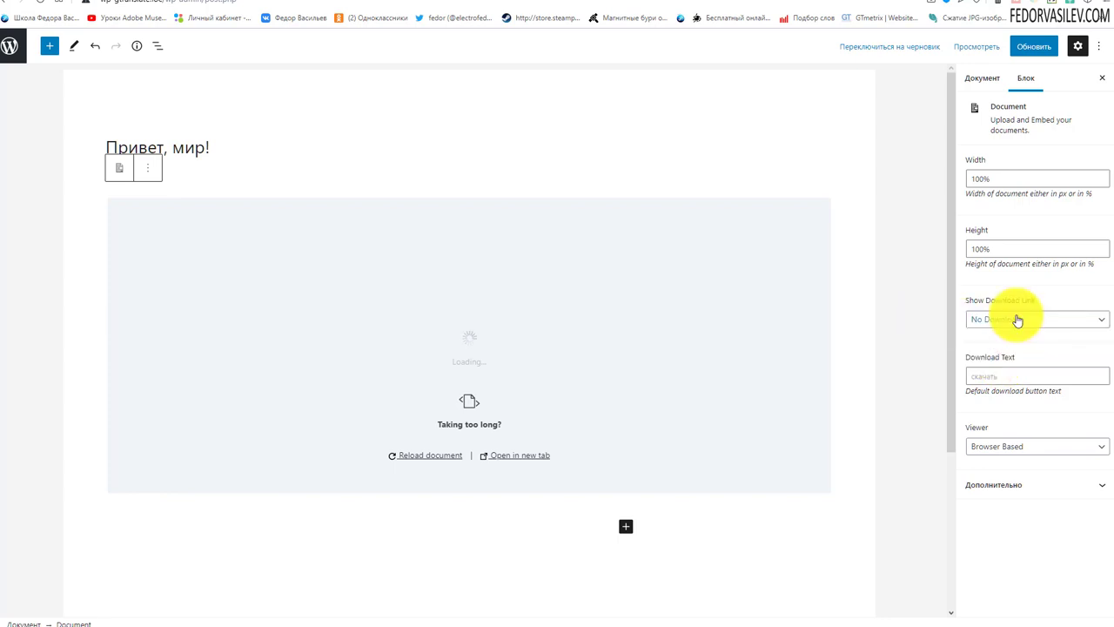
click(983, 381)
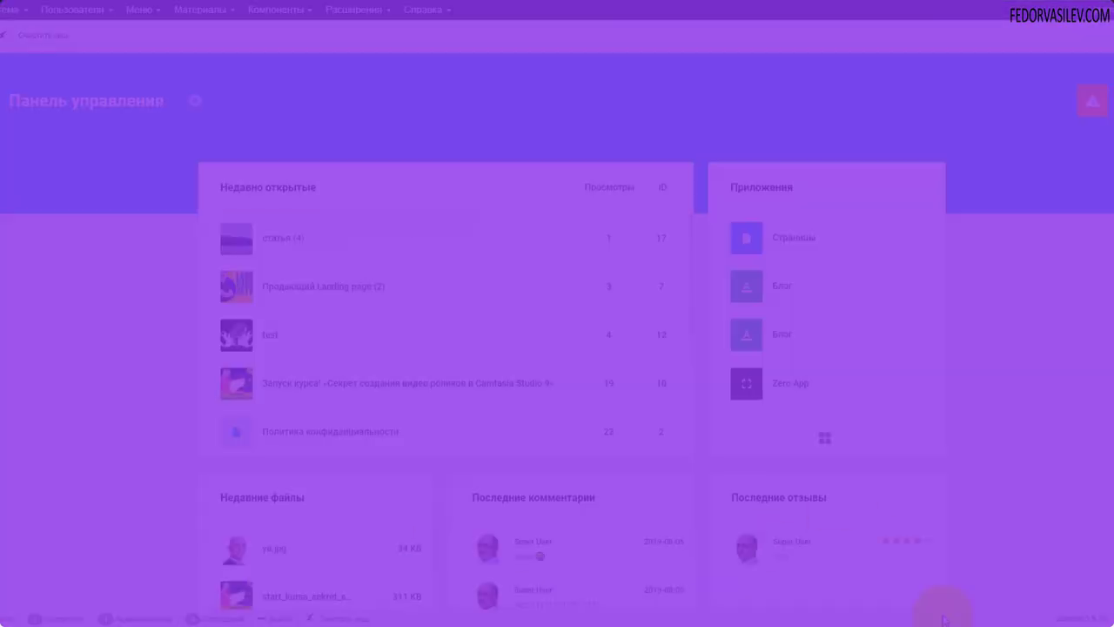
click(1094, 100)
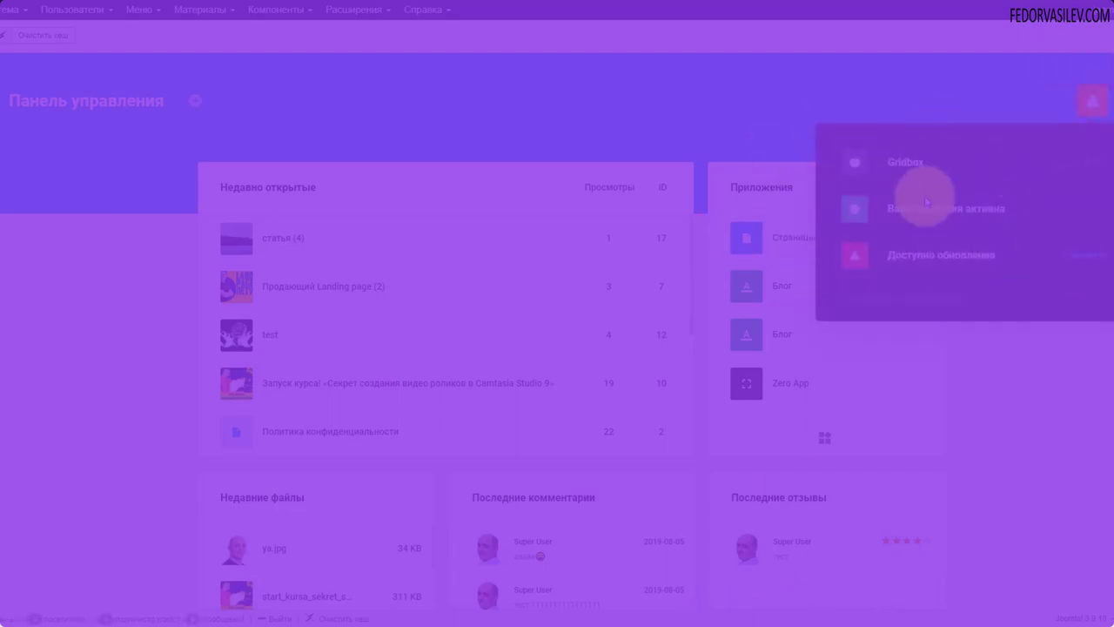
click(860, 215)
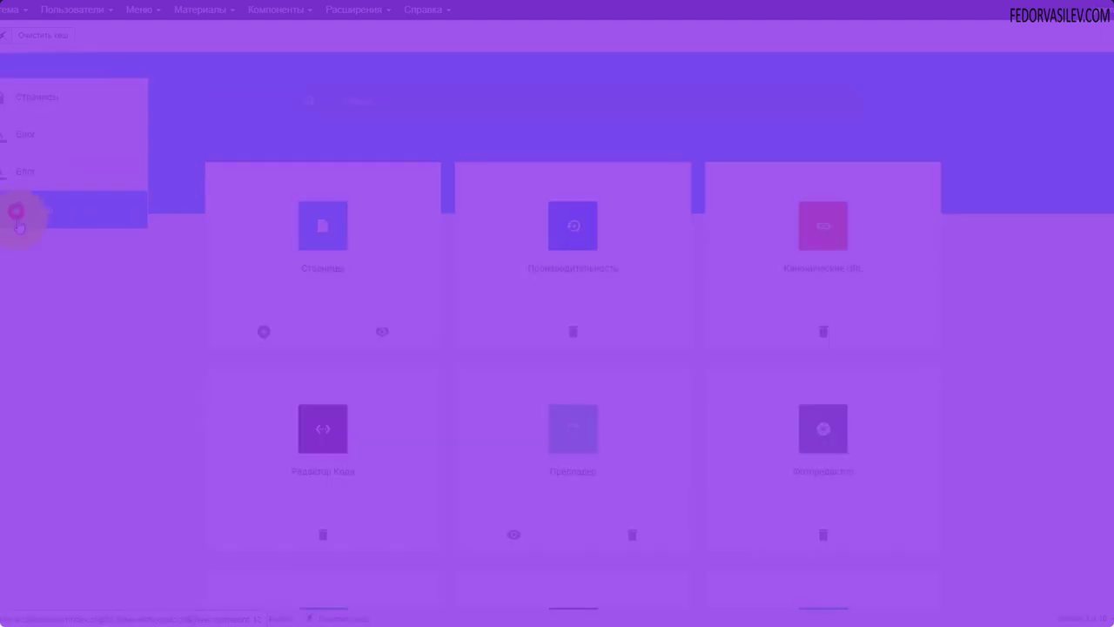
click(20, 211)
click(340, 376)
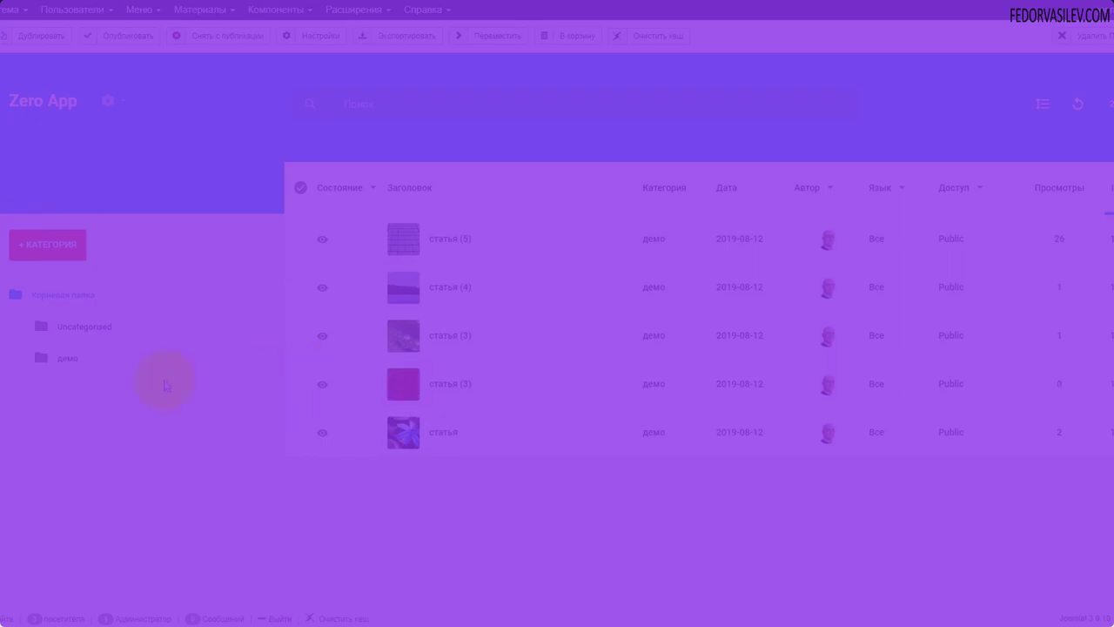
click(107, 101)
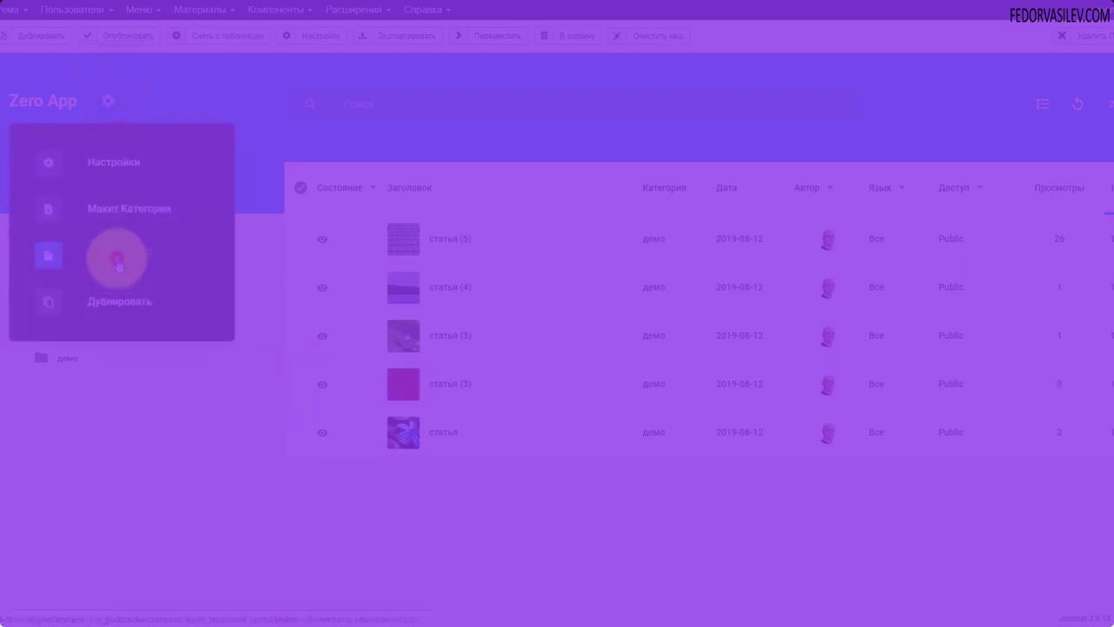